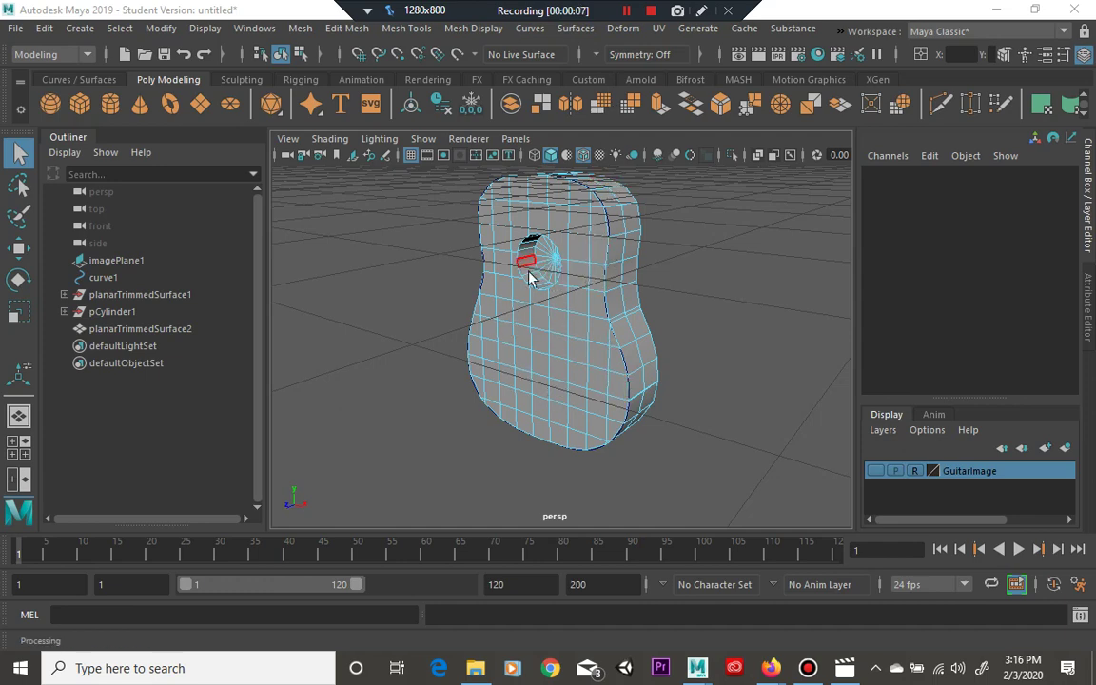
Undo the boolean union of the sound-hole cylinder and guitar body.
left_click_drag(536, 281, 559, 288, "alt")
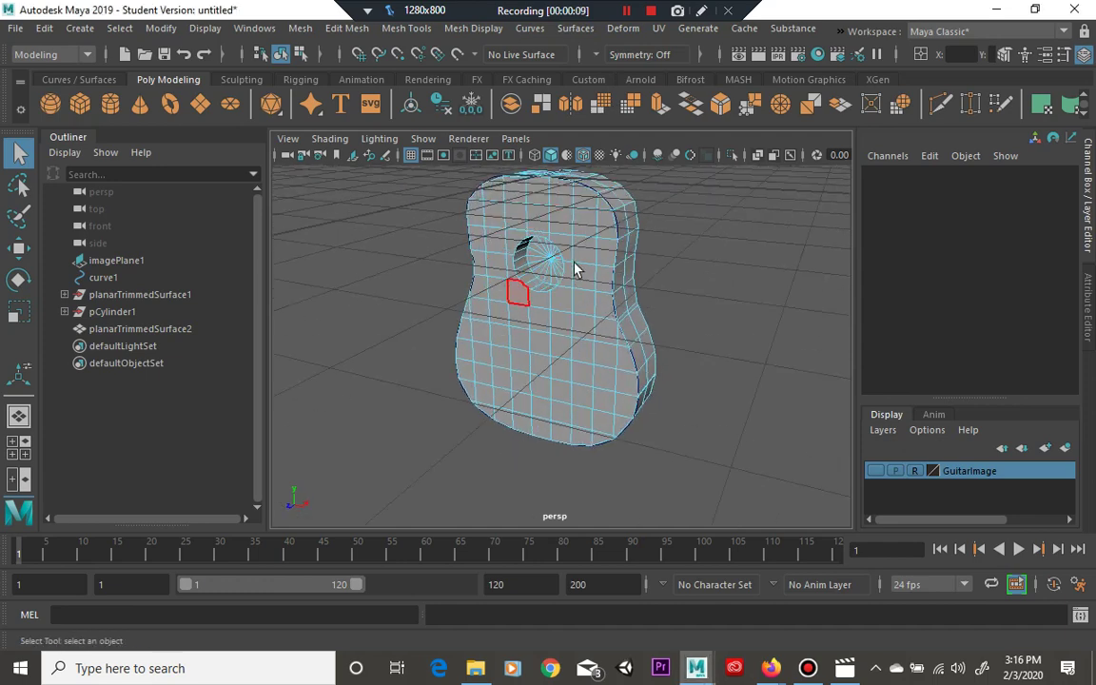
left_click(301, 28)
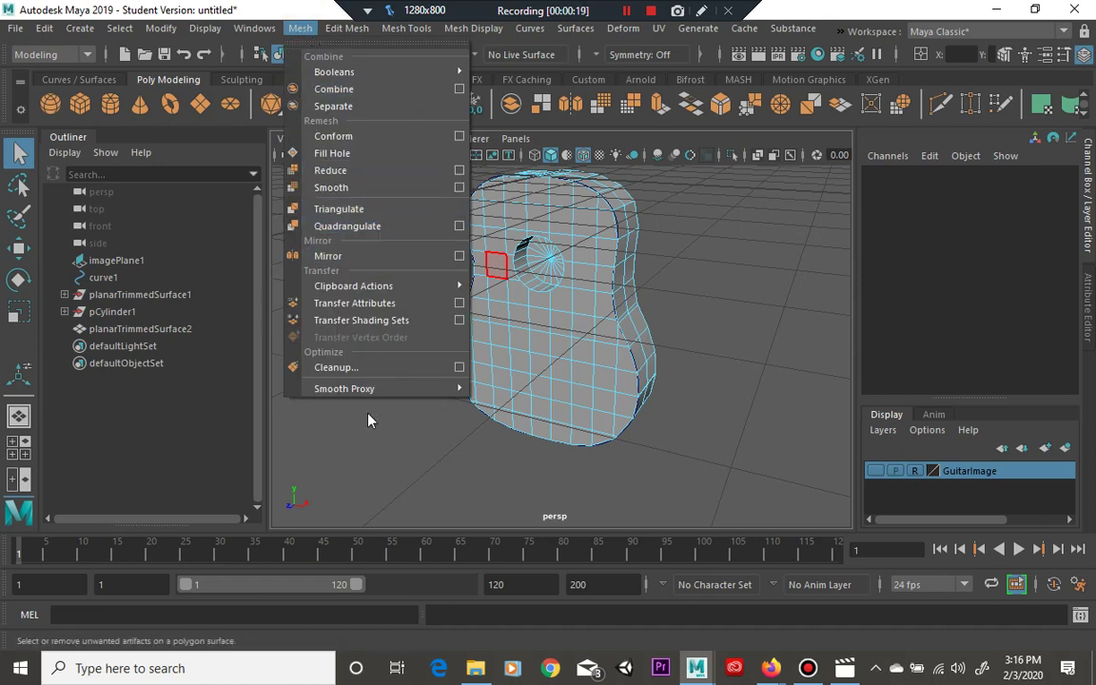
left_click(374, 456)
left_click(697, 278)
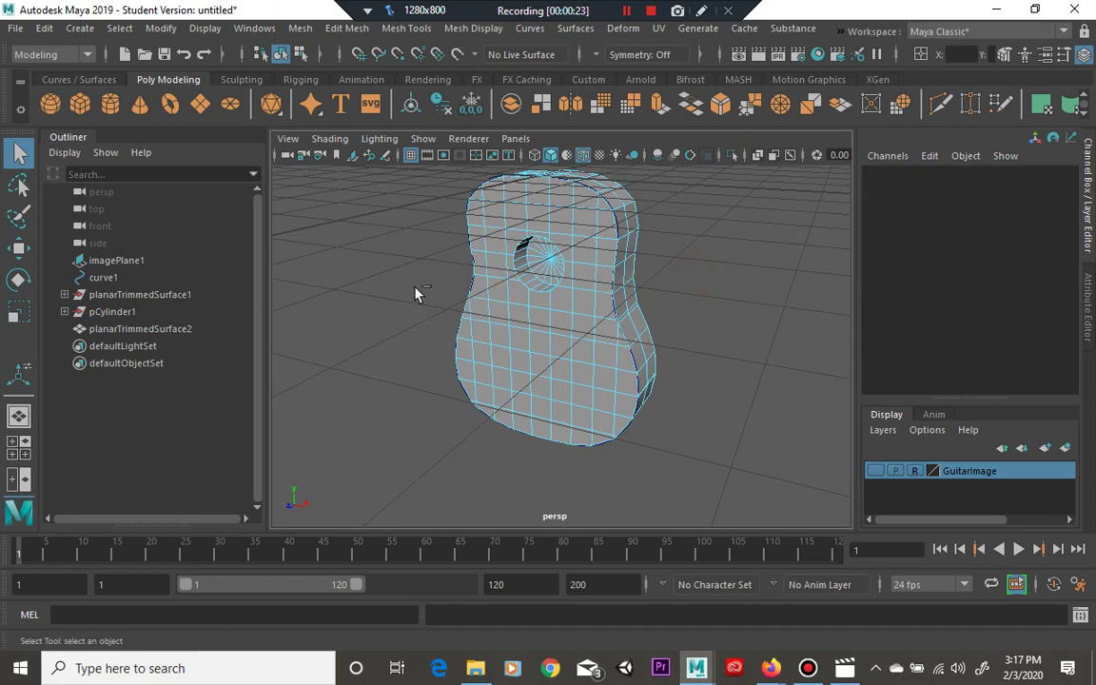
key("ctrl+z")
key("ctrl+z")
key("ctrl+z")
key("ctrl+z")
key("ctrl+z")
key("ctrl+z")
key("ctrl+z")
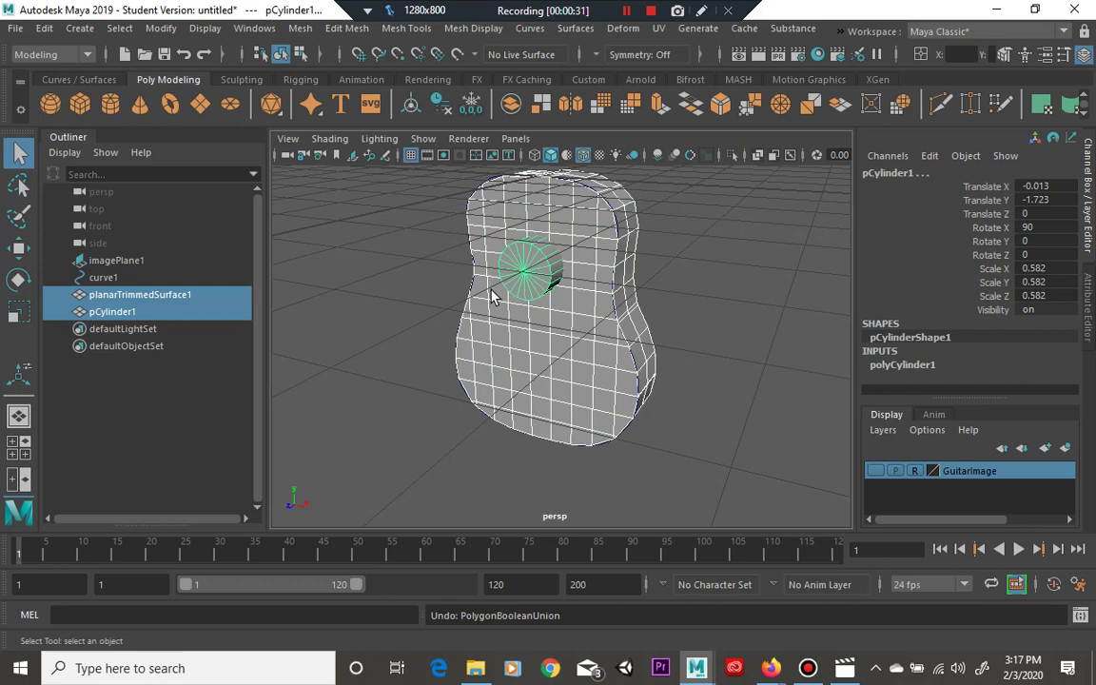
Check pCylinder1 and the guitar outline as separate objects, toggling the GuitarImage layer.
left_click(676, 320)
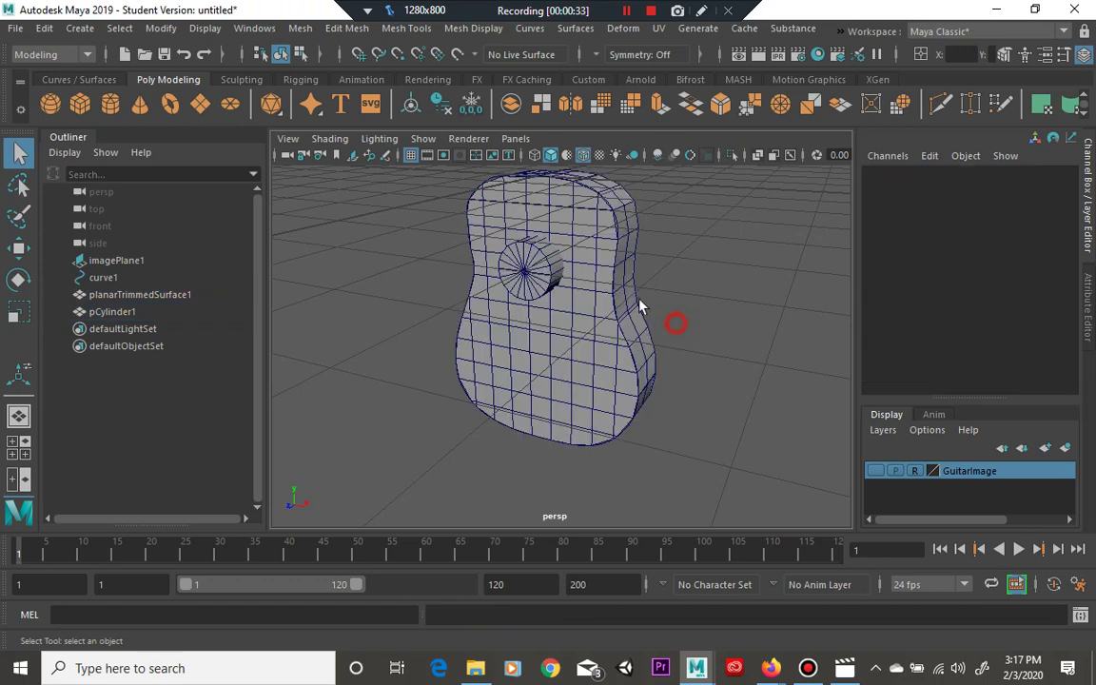
left_click(526, 263)
left_click(720, 308)
left_click(616, 253)
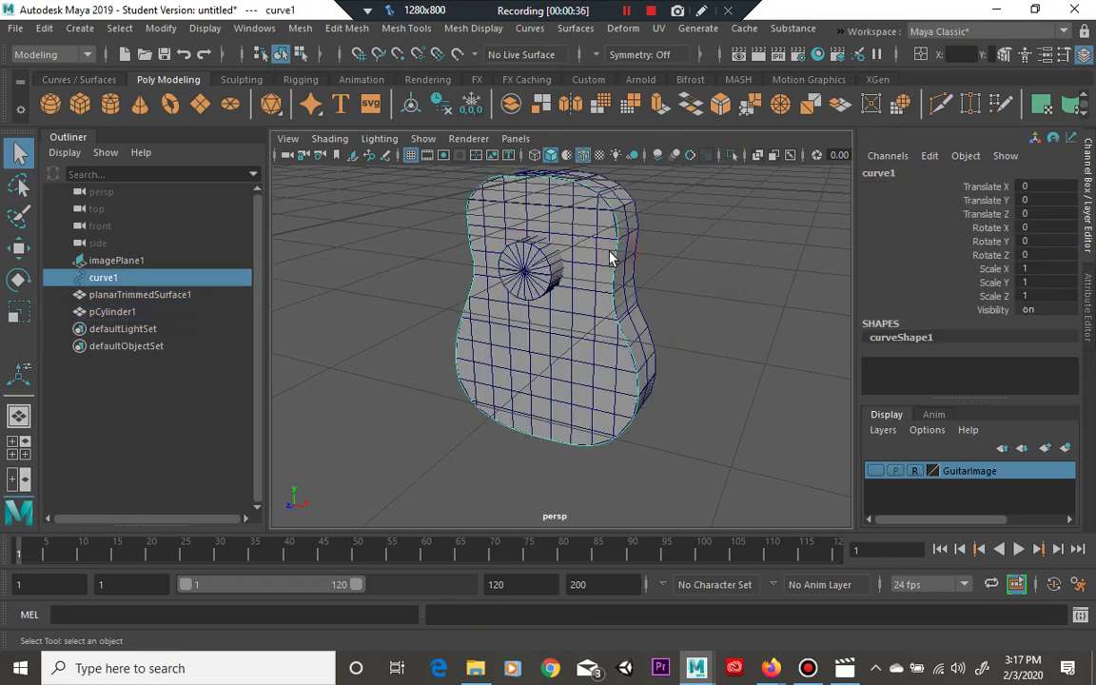
left_click(549, 250)
left_click(875, 471)
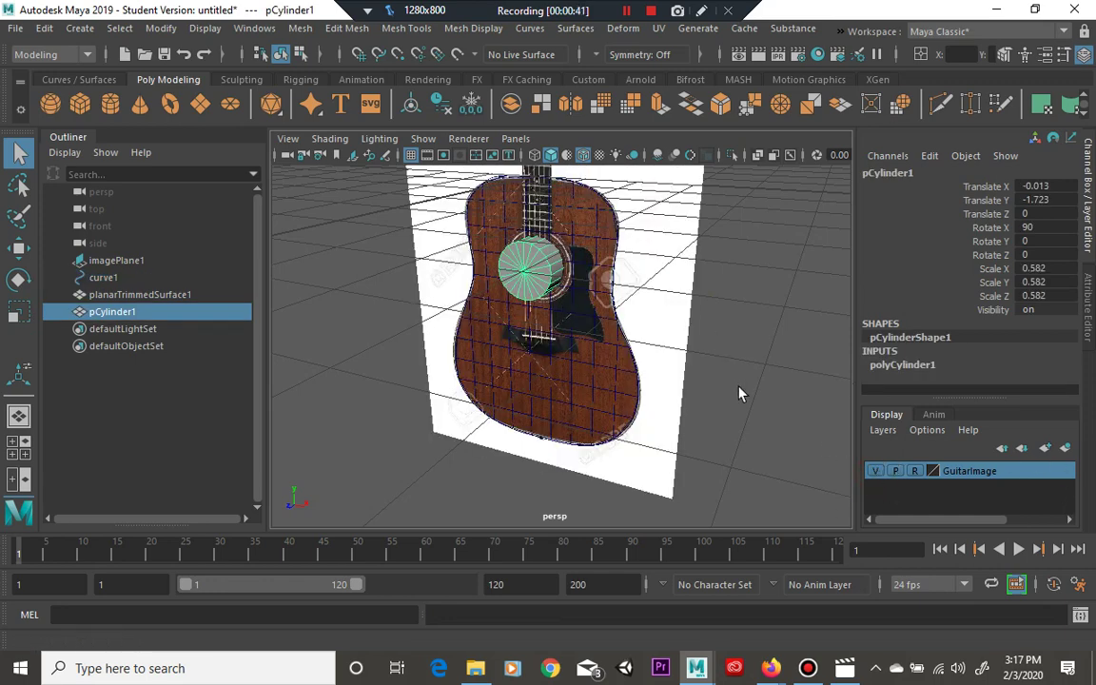
left_click(875, 471)
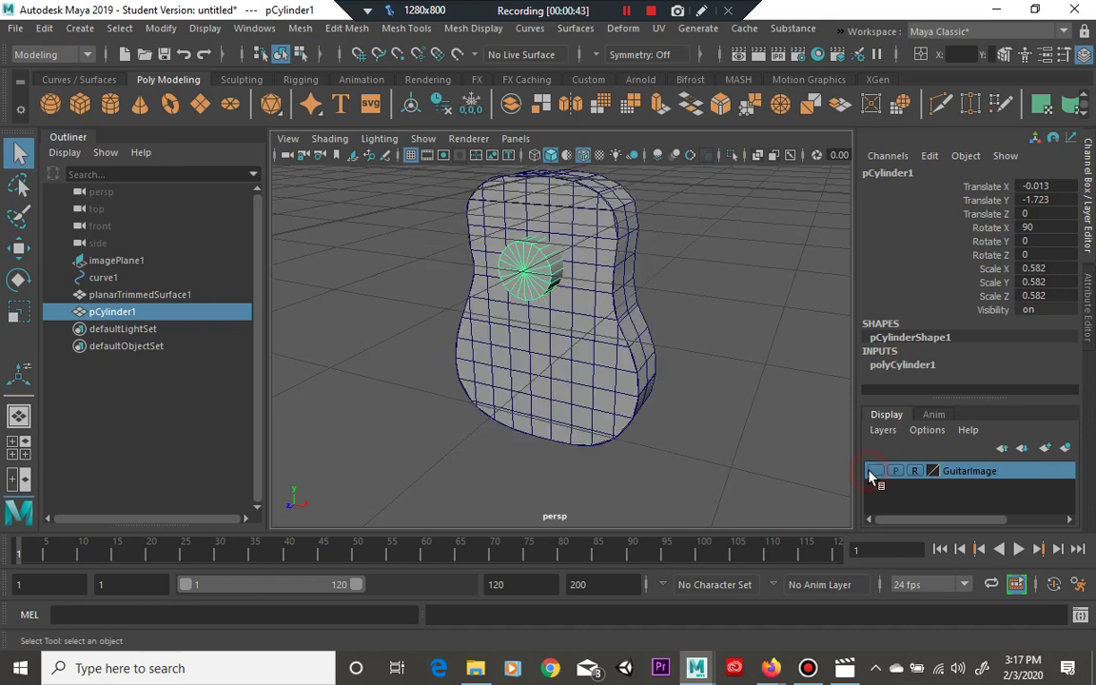
Alternate selecting guitar body and sound-hole cylinder, then show the GuitarImage layer again.
mouse_move(626, 303)
left_mouse_down("alt")
mouse_move(674, 313)
mouse_move(629, 311)
left_mouse_up("alt")
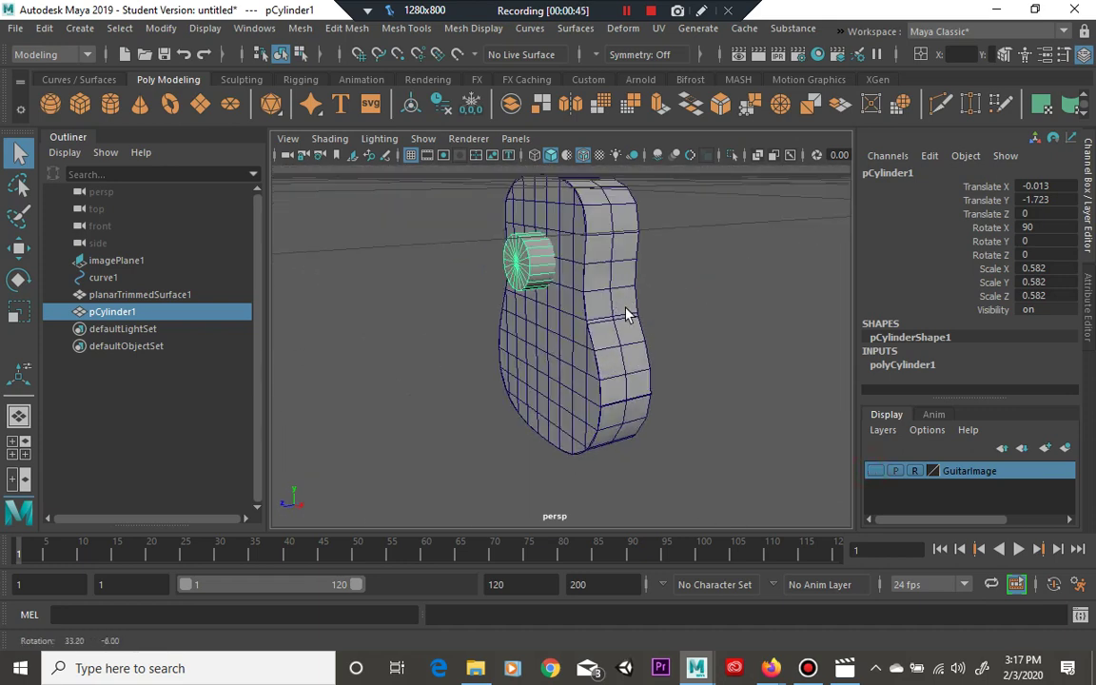
left_click(464, 310)
left_click(559, 226)
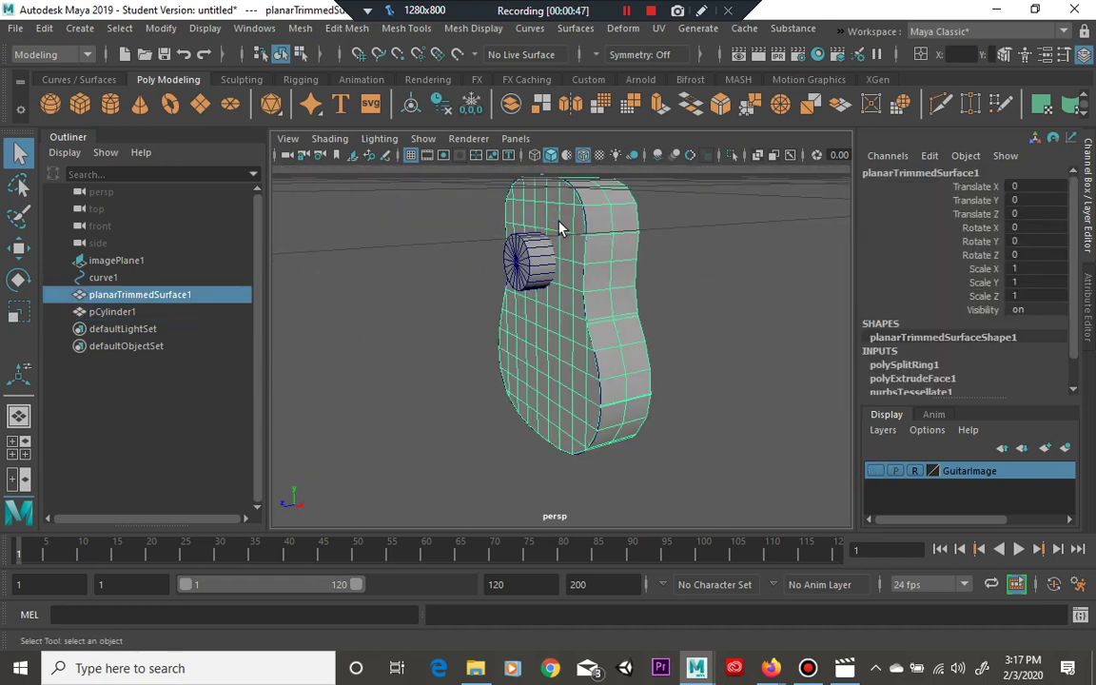
left_click(517, 256)
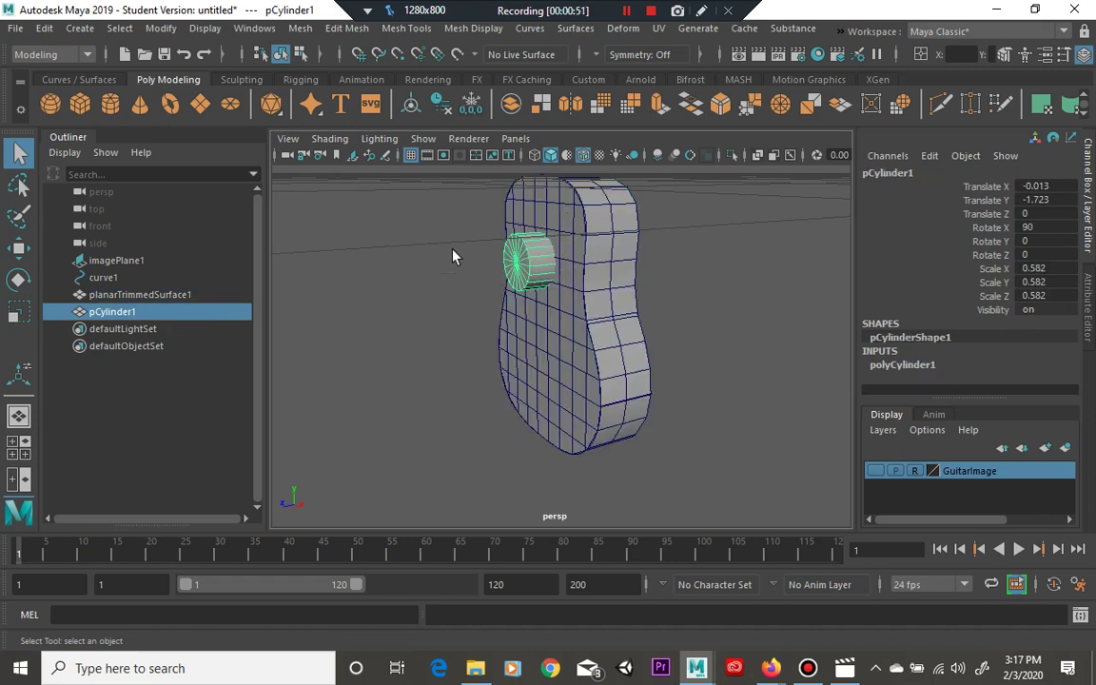
left_click(362, 217)
left_click_drag(361, 217, 533, 269, "alt")
left_click(513, 203)
left_click(533, 268)
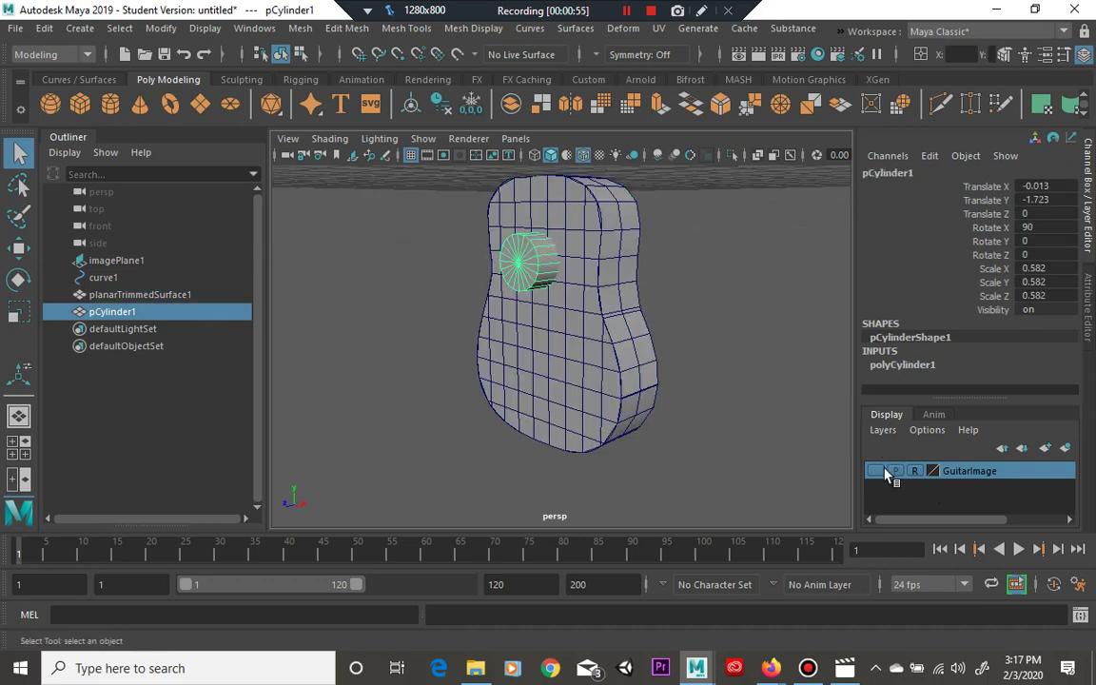
left_click(874, 471)
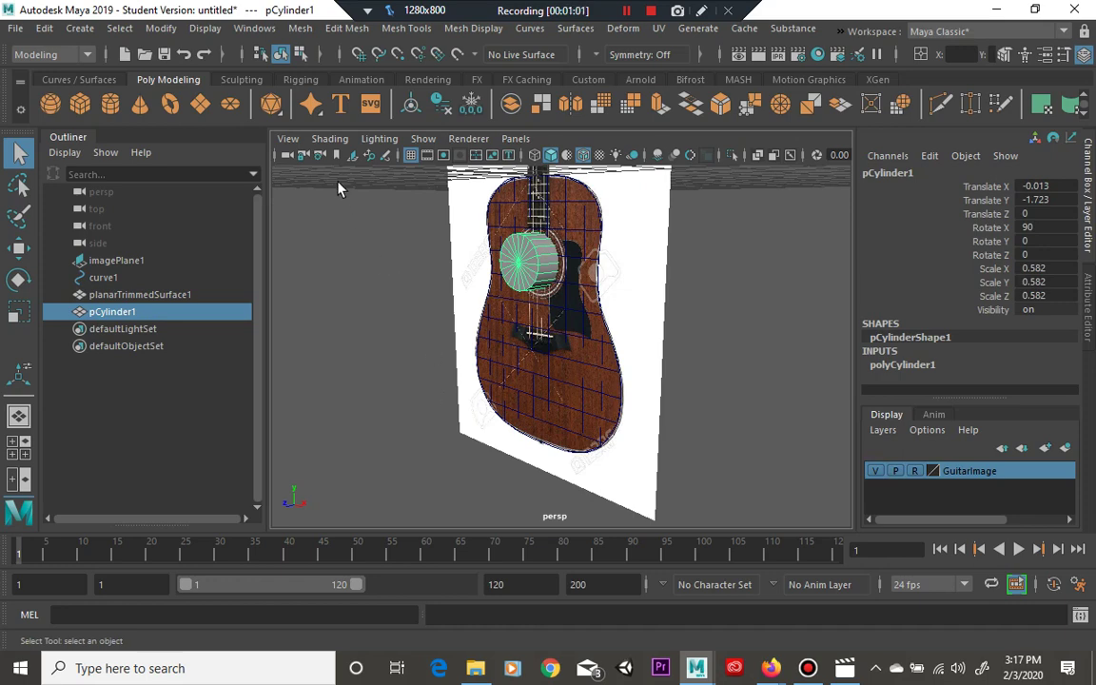
left_click(874, 470)
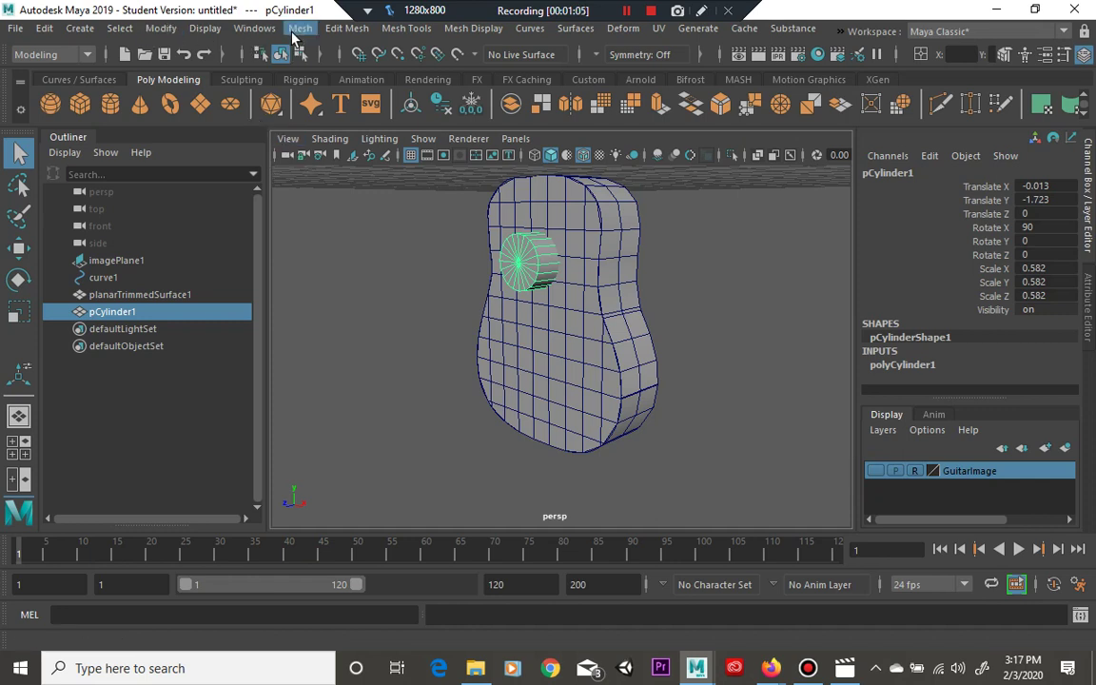
left_click(294, 36)
mouse_move(319, 72)
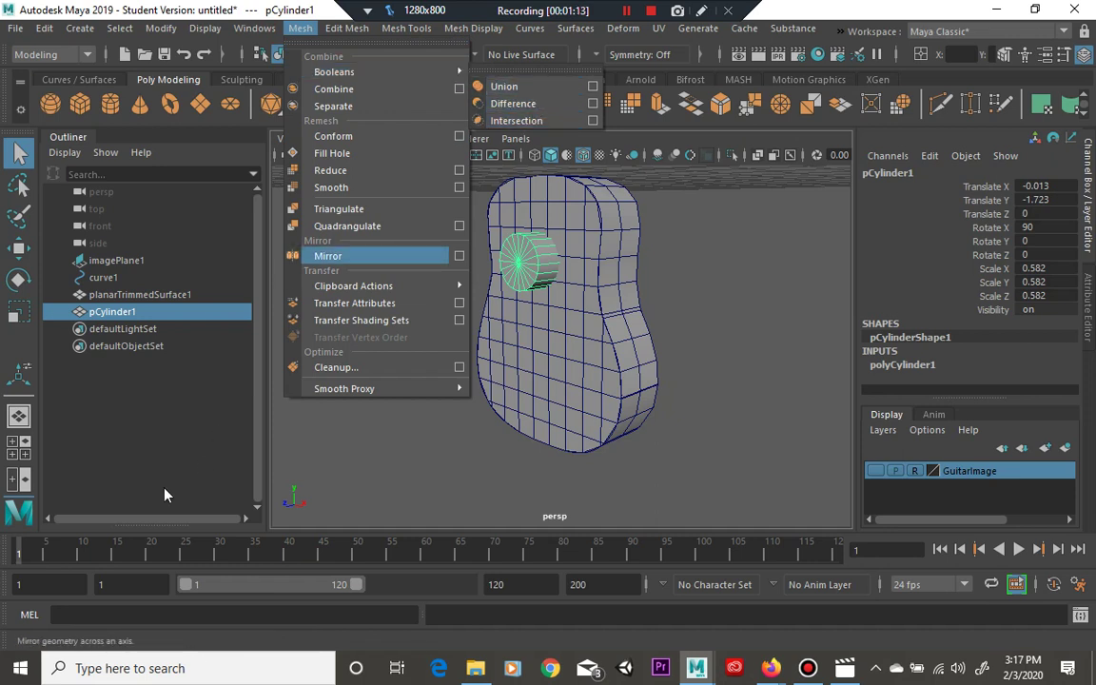
mouse_move(360, 72)
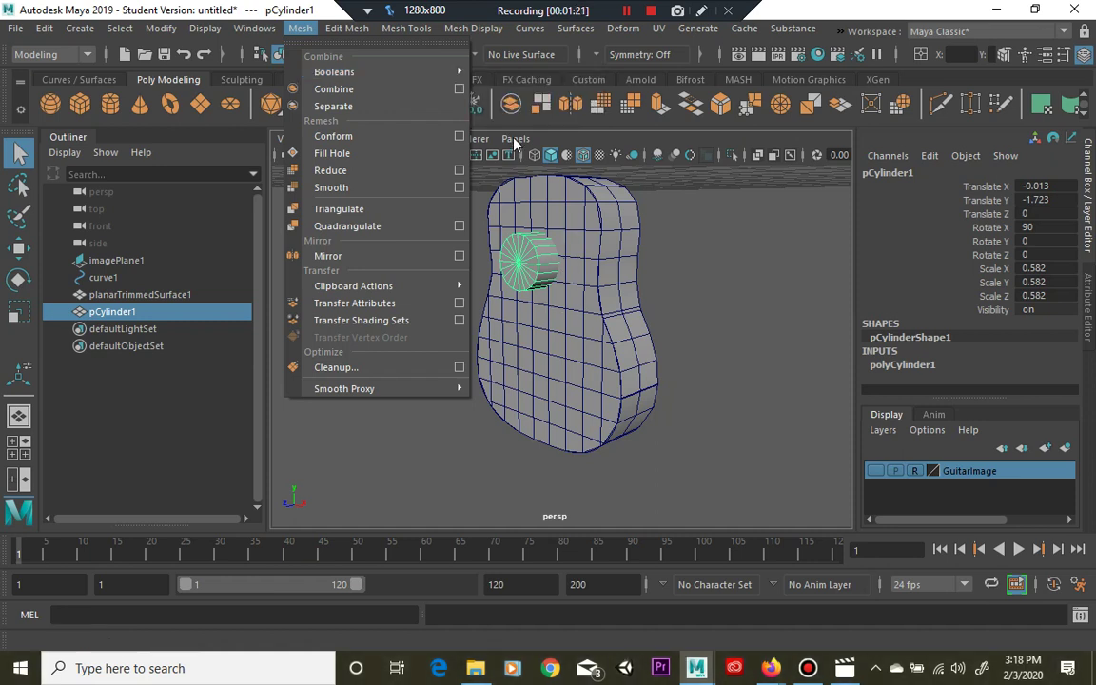
mouse_move(452, 71)
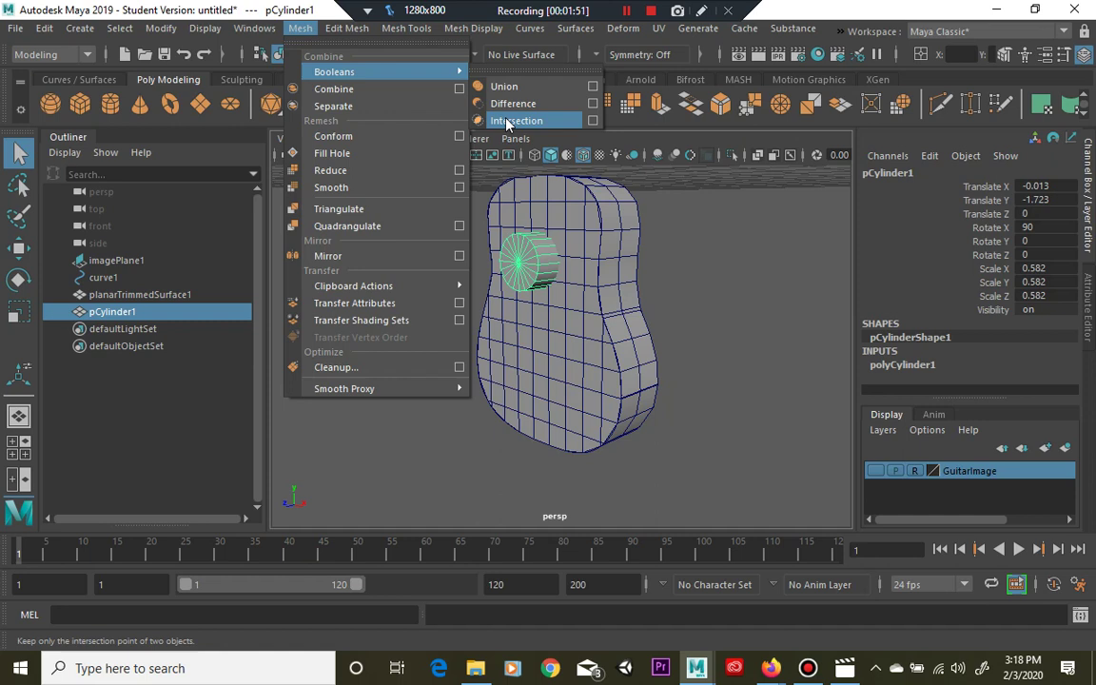
left_click(710, 275)
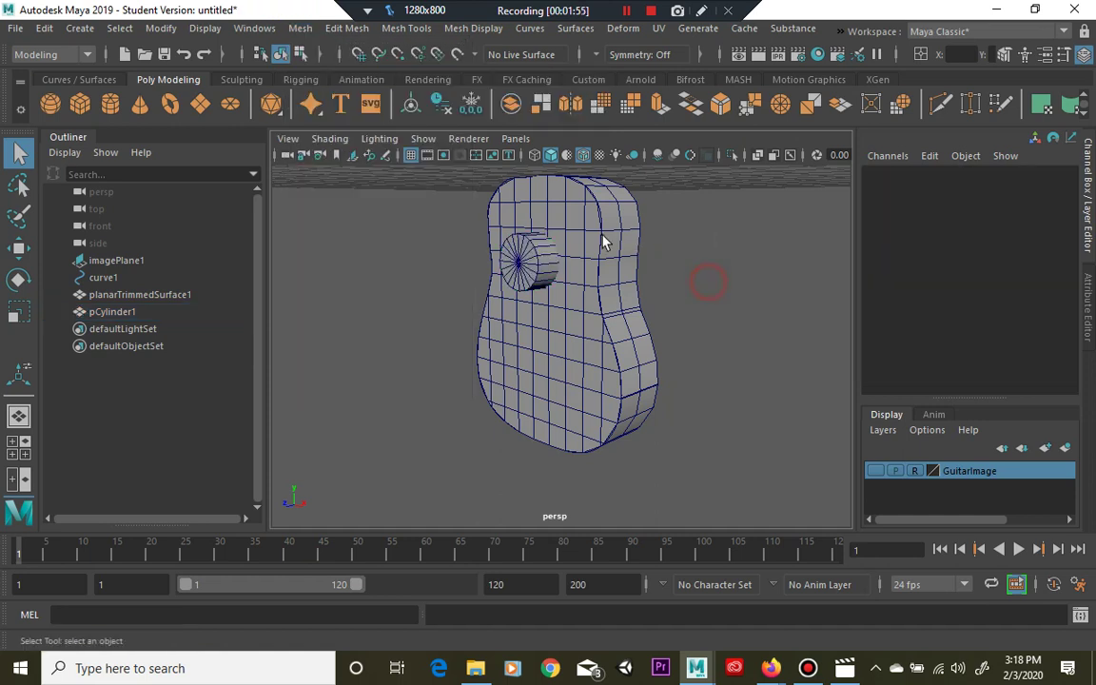
left_click(601, 238)
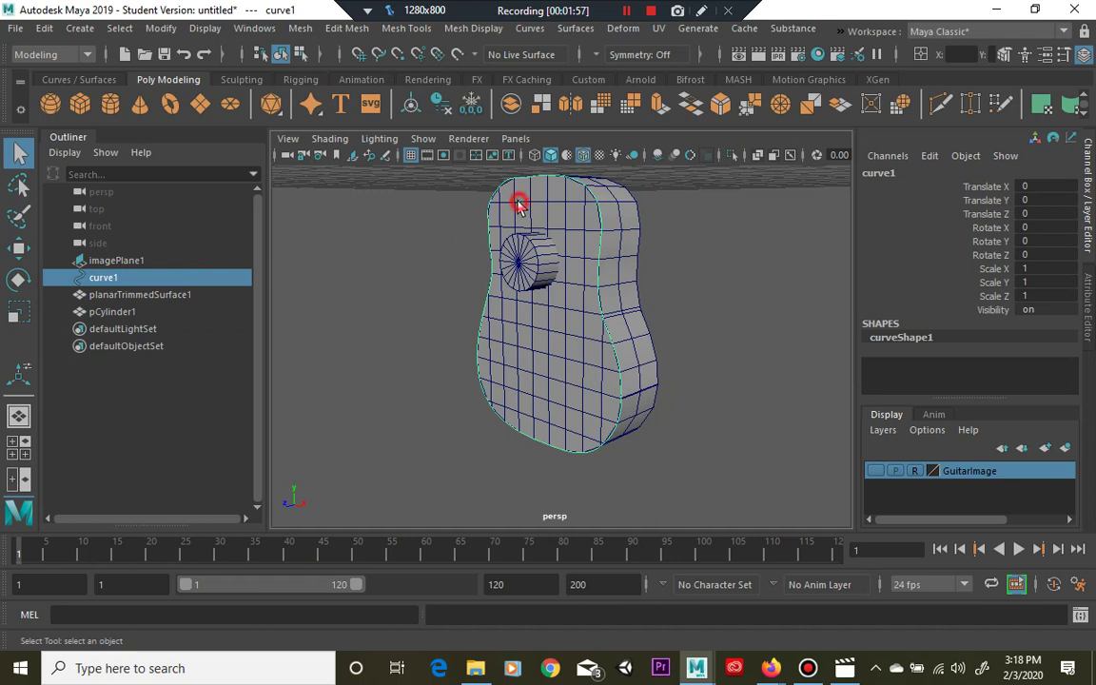
left_click(519, 206)
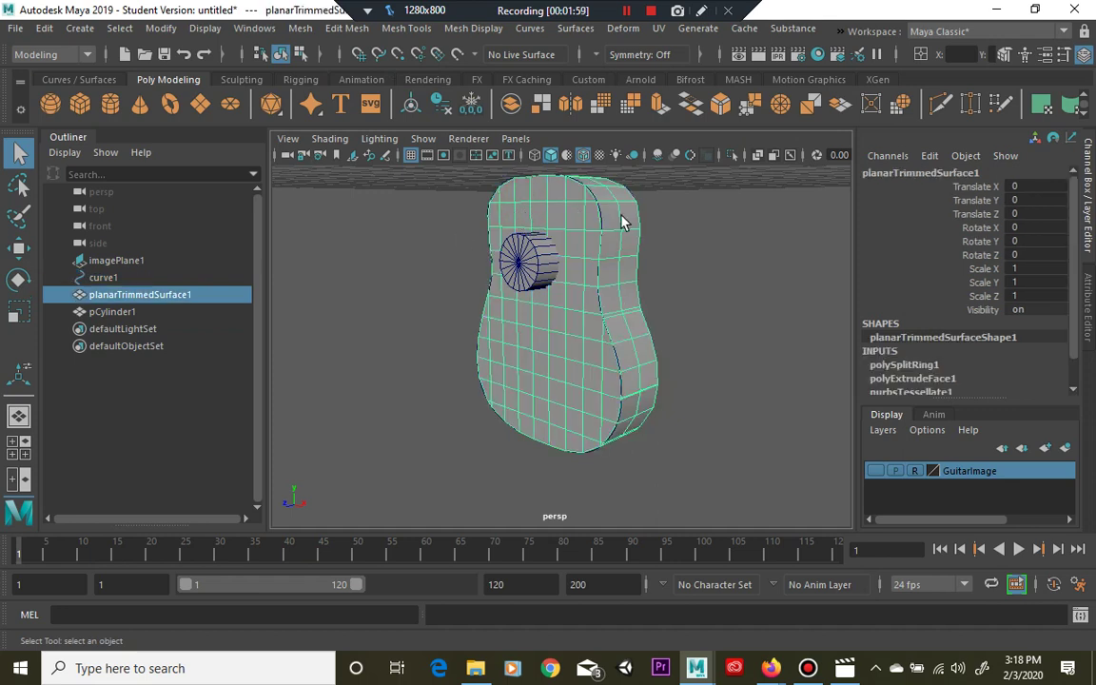
left_click(531, 250, "shift")
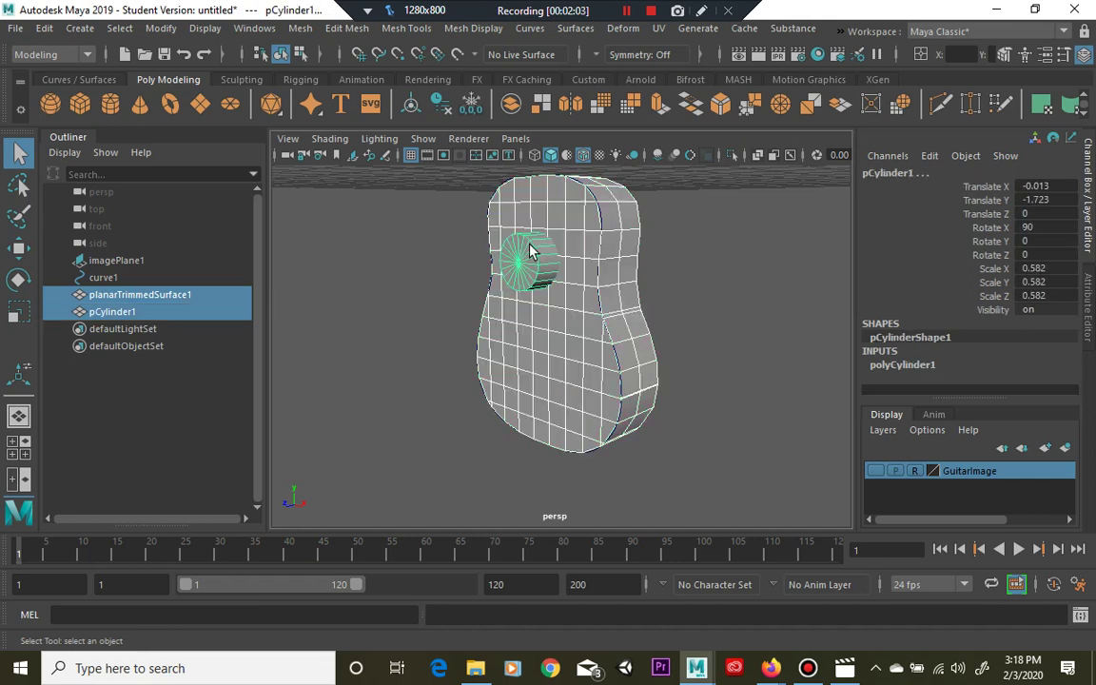
left_click(306, 31)
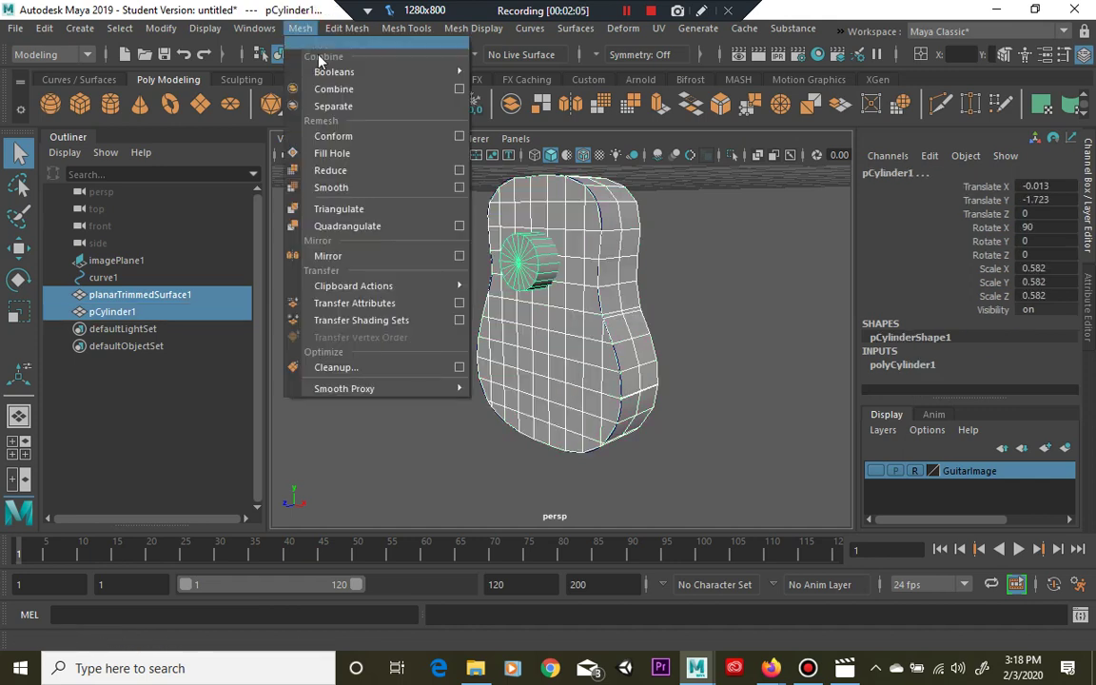
left_click(483, 84)
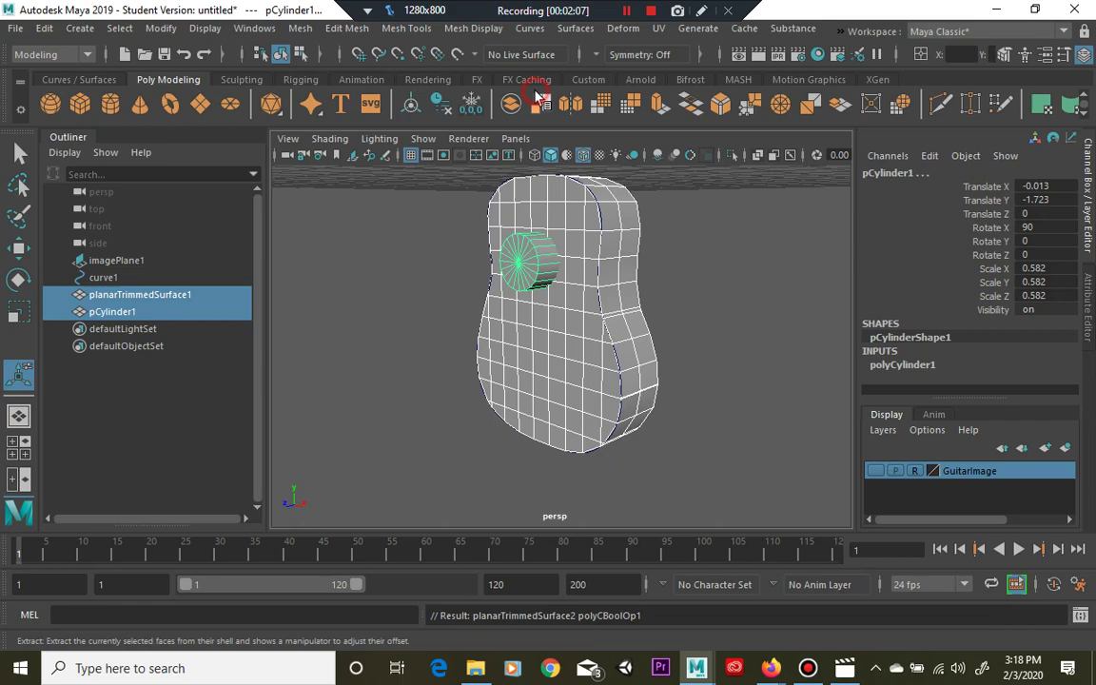
left_click_drag(408, 300, 474, 287, "alt")
scroll(474, 287, "up", 3)
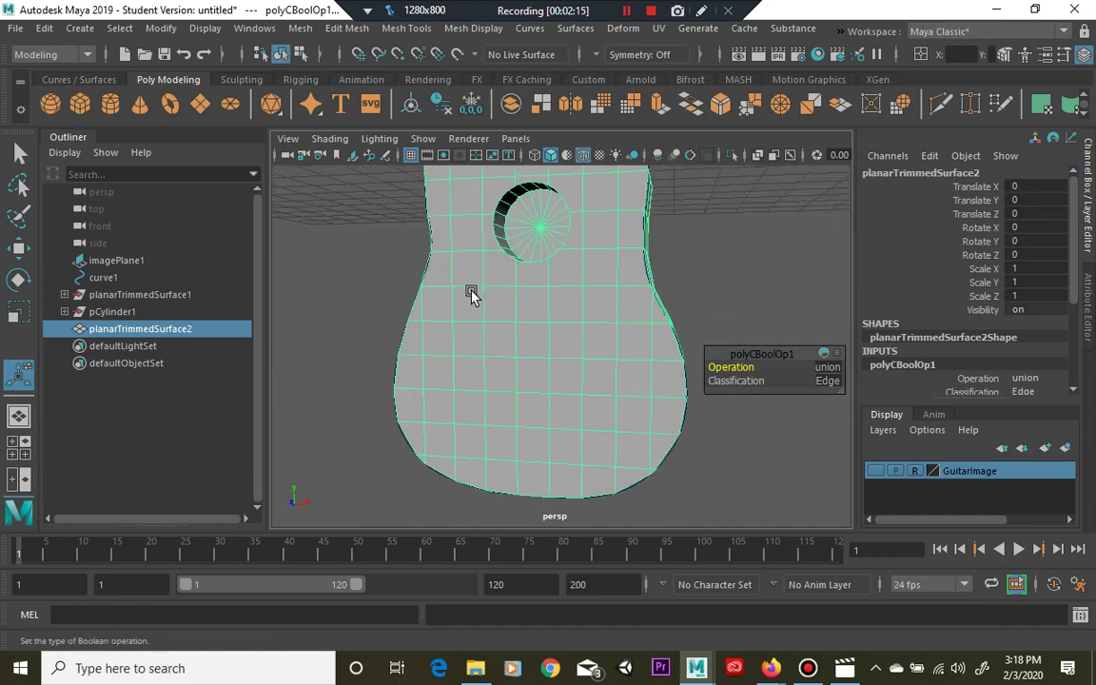
scroll(457, 347, "up", 2)
scroll(435, 428, "down", 2)
scroll(435, 427, "up", 4)
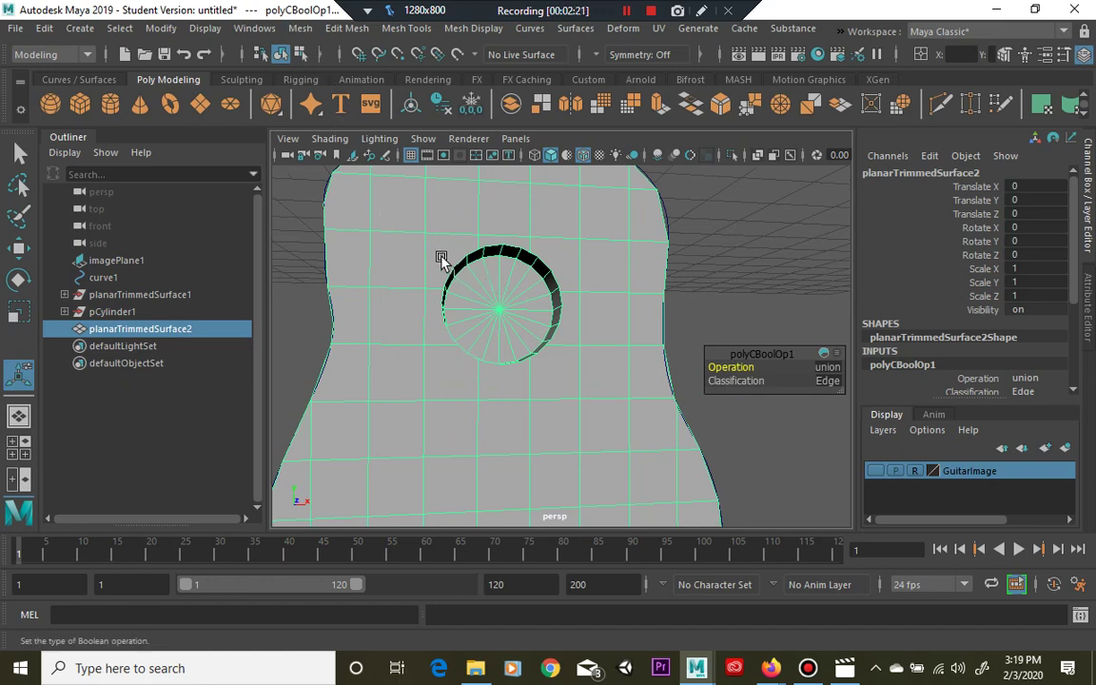
left_click(503, 237)
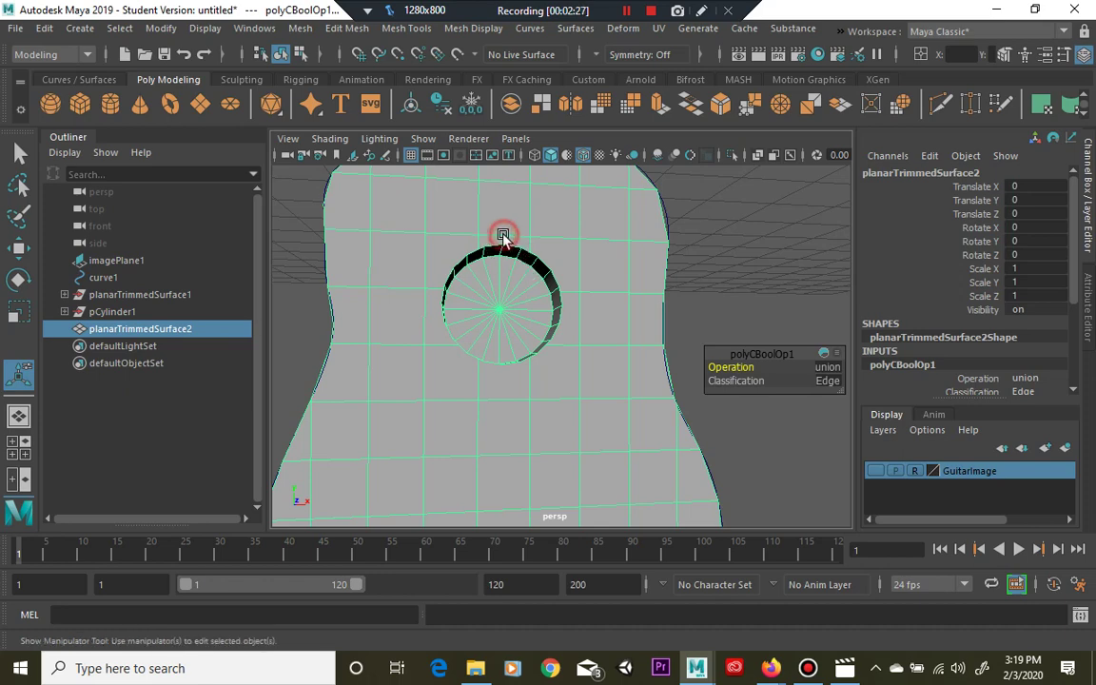
left_click(714, 261)
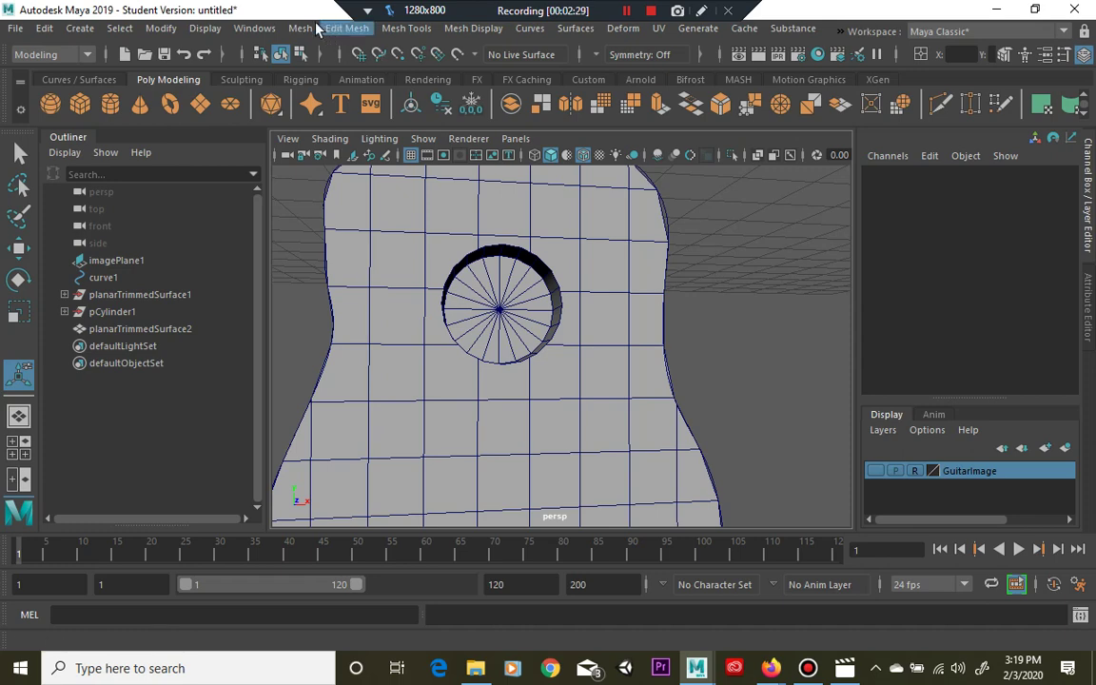
left_click(300, 27)
mouse_move(415, 72)
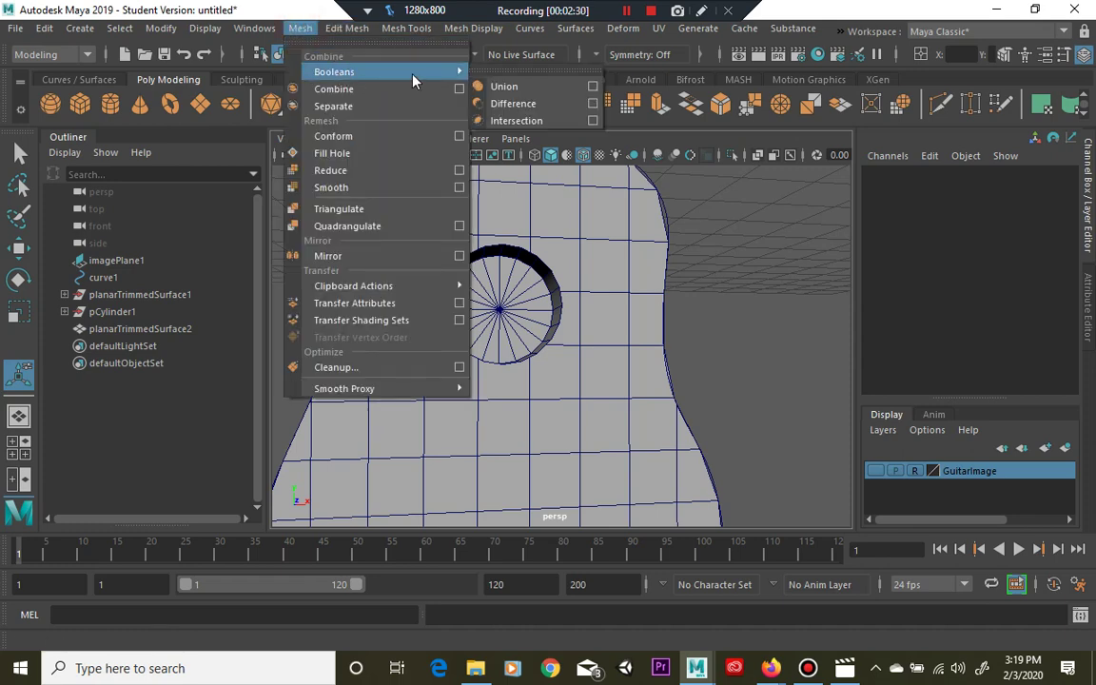
left_click(592, 88)
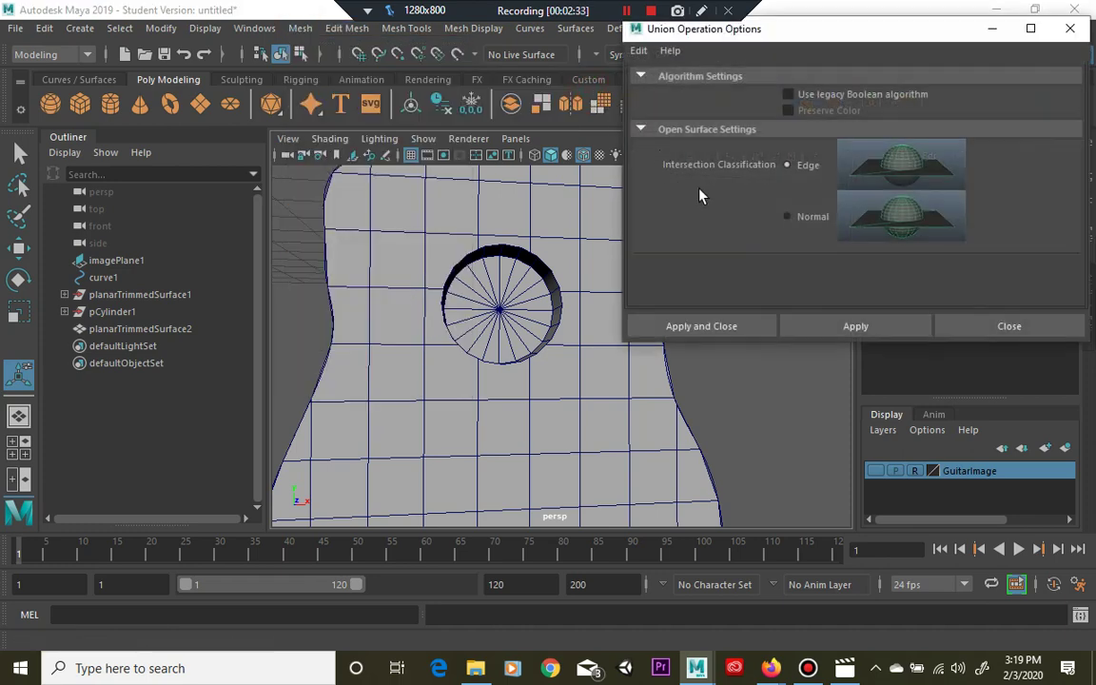
left_click(947, 325)
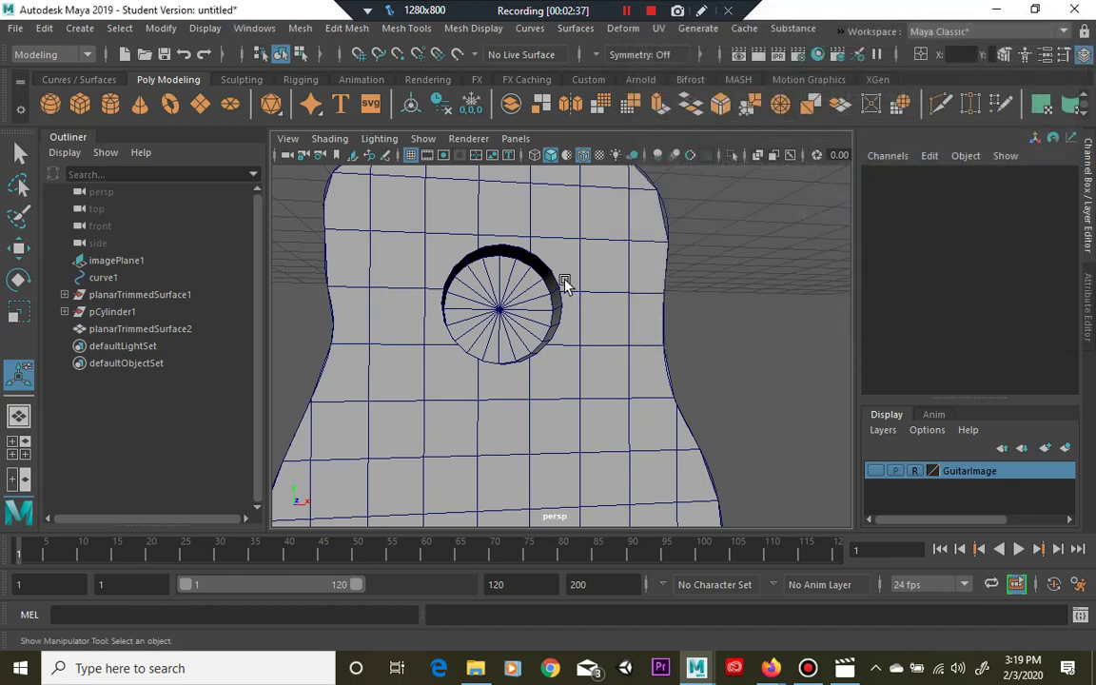
Orbit and dolly out to see the whole guitar body's side and sound hole.
left_click_drag(582, 321, 511, 288, "alt")
right_click_drag(511, 287, 445, 252, "alt")
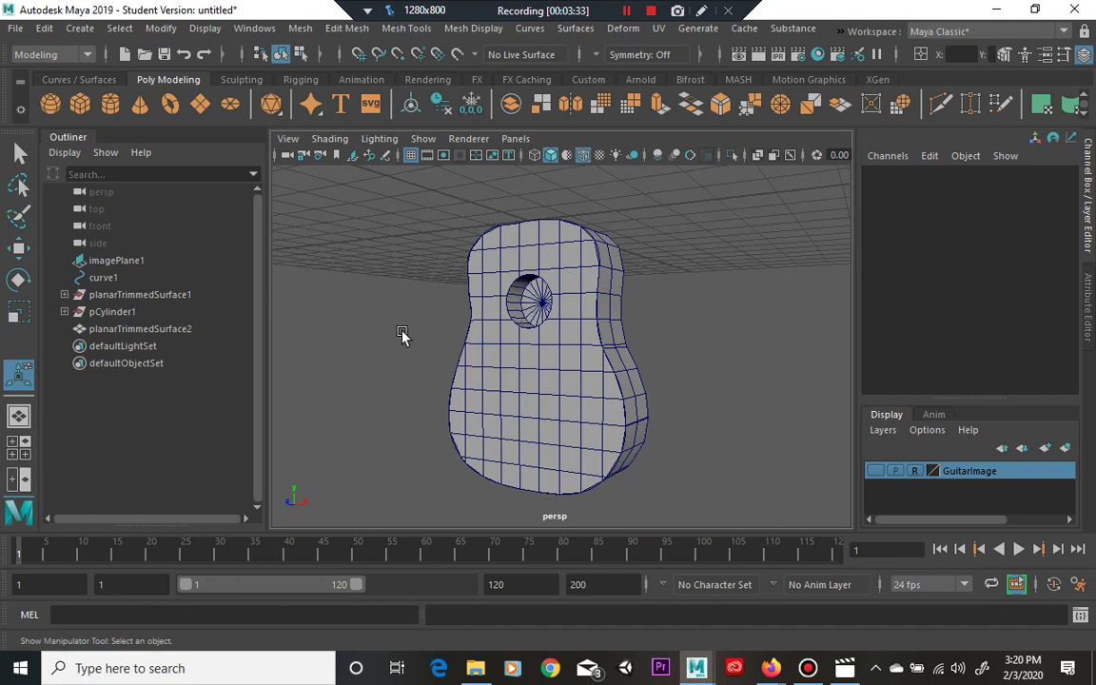
Frame the guitar waist and sound hole, then choose the Paint Selection Tool.
scroll(412, 327, "up", 3)
scroll(414, 326, "up", 3)
right_click_drag(428, 325, 470, 189, "alt")
left_click_drag(470, 188, 282, 232, "alt")
scroll(285, 229, "down", 3)
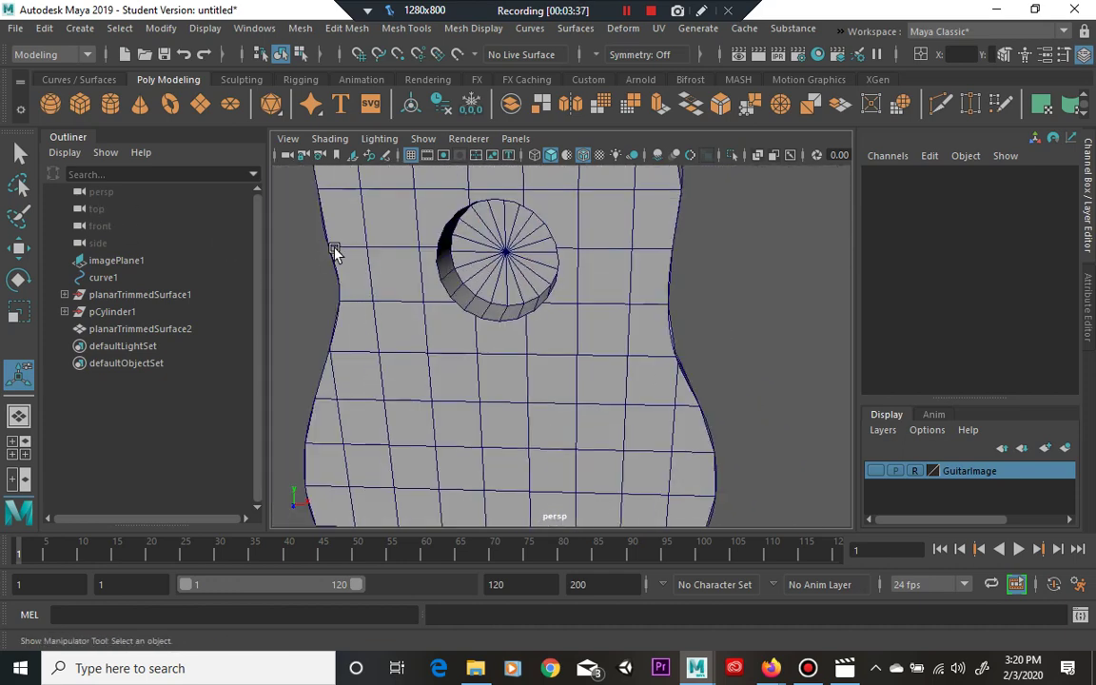
middle_click_drag(300, 223, 400, 270, "alt")
scroll(399, 269, "down", 3)
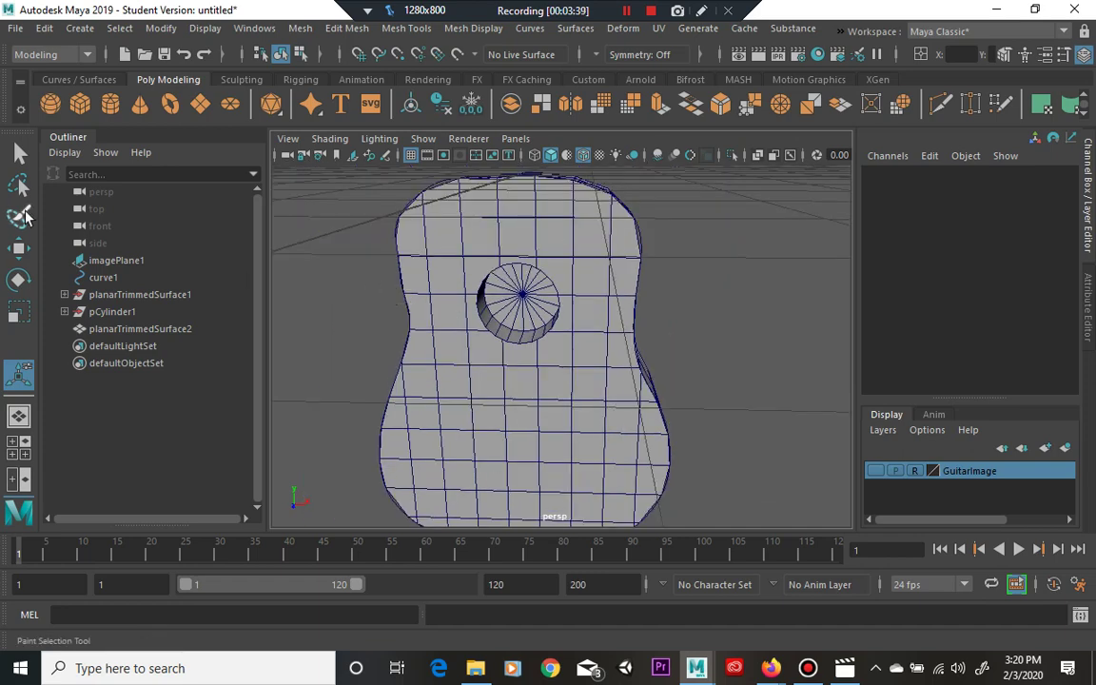
scroll(552, 337, "up", 3)
left_click_drag(523, 338, 514, 339, "alt")
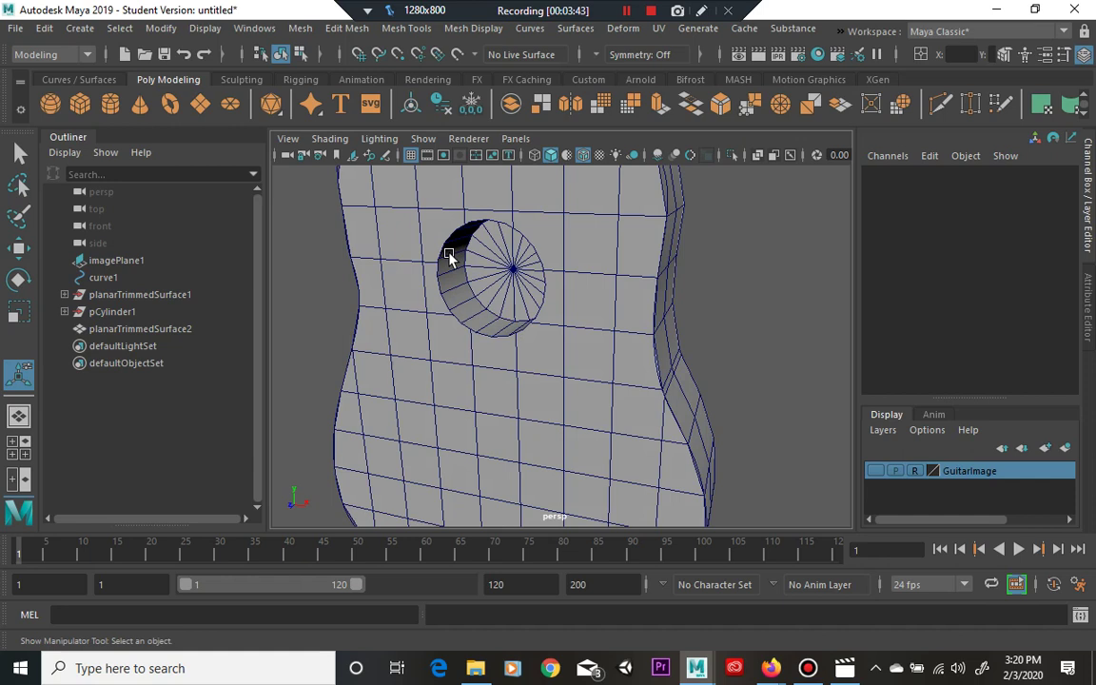
left_click(19, 217)
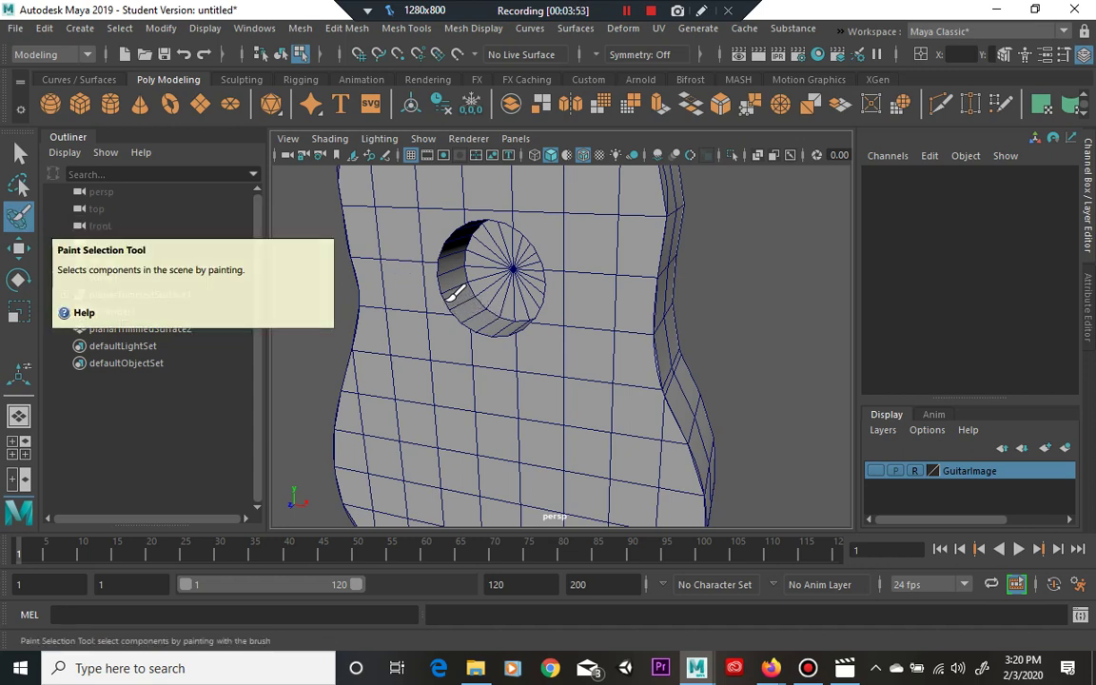
Switch the guitar body to Face selection mode and undo the stray painted faces.
scroll(409, 288, "down", 10)
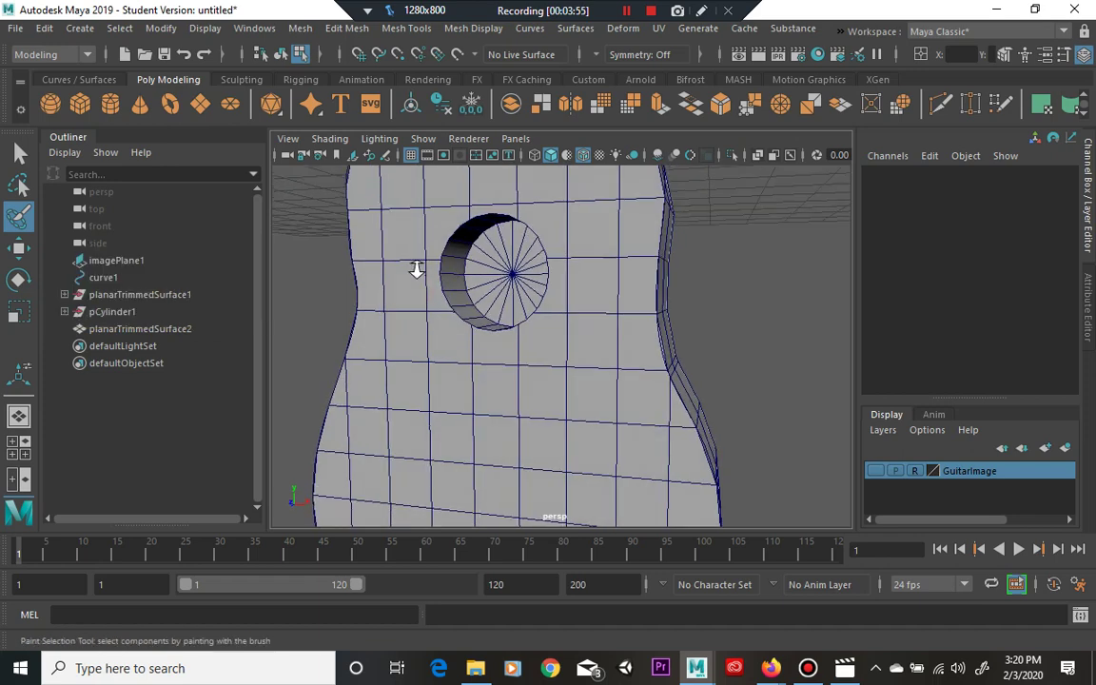
left_click_drag(523, 296, 549, 347, "alt")
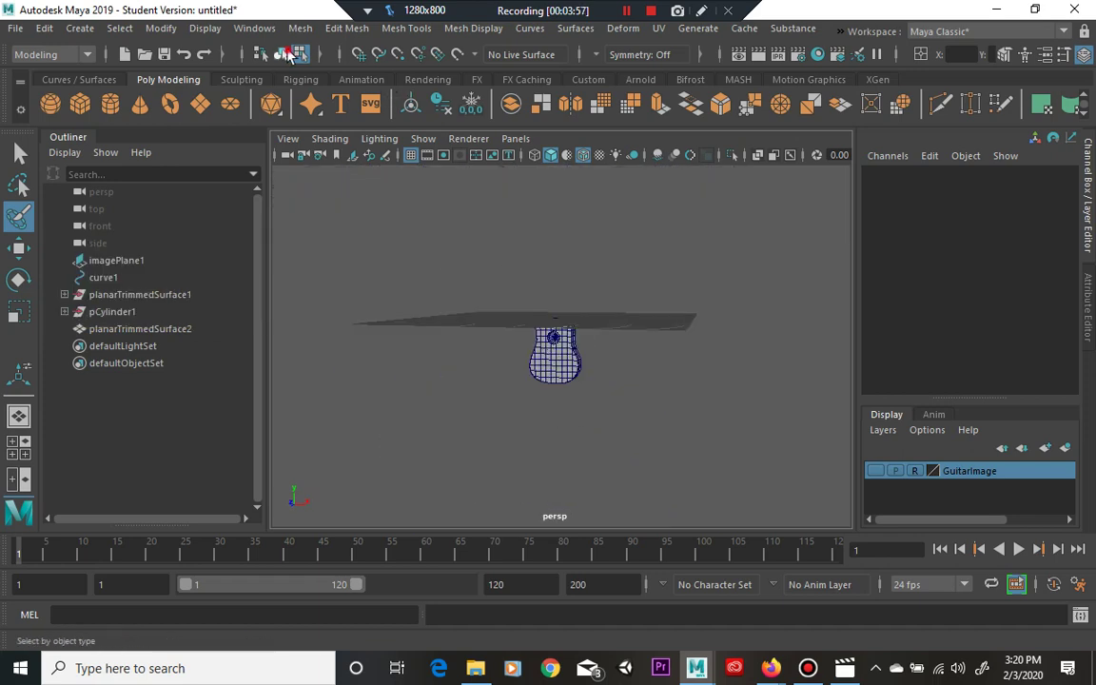
scroll(526, 350, "up", 2)
right_click_drag(553, 359, 553, 258)
scroll(566, 341, "up", 4)
scroll(566, 341, "up", 3)
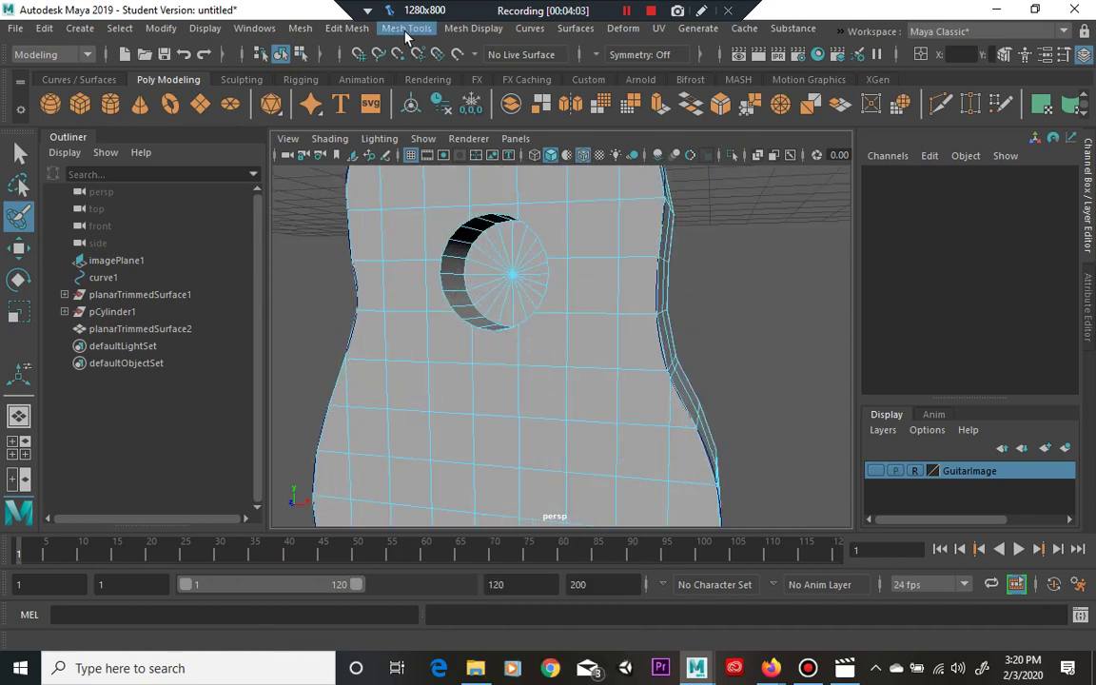
mouse_move(589, 304)
left_mouse_down("alt")
mouse_move(624, 209)
mouse_move(505, 320)
mouse_move(534, 350)
mouse_move(556, 345)
mouse_move(600, 371)
left_mouse_up("alt")
key("ctrl+z")
key("ctrl+z")
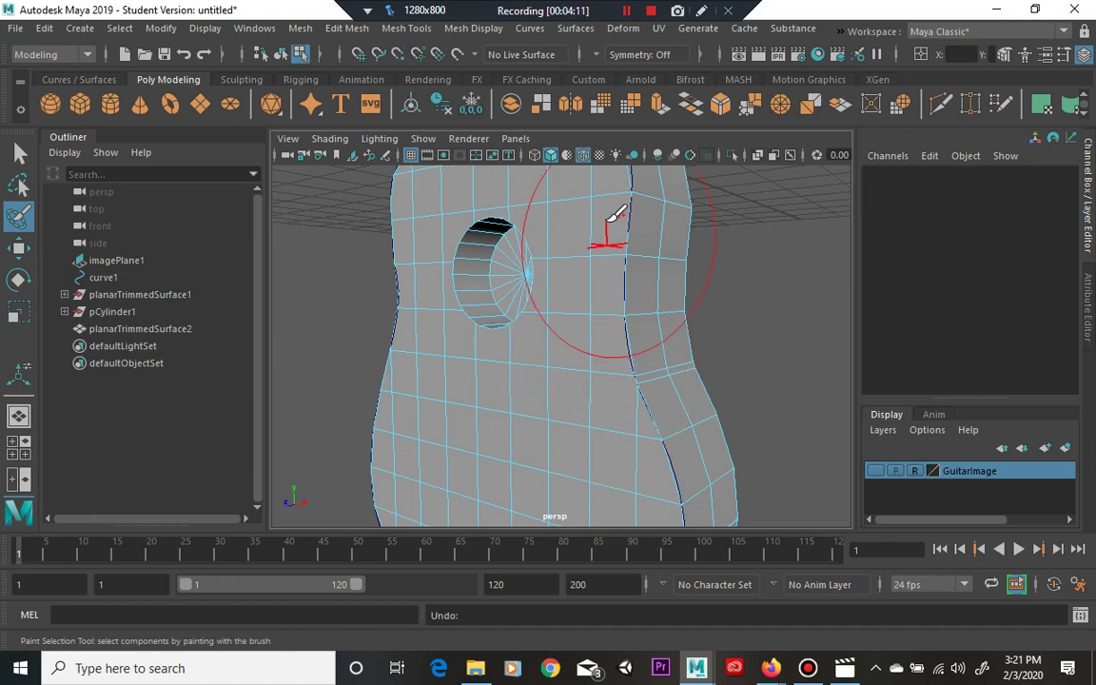
Shrink the paint-selection brush and zoom in on the sound hole.
scroll(578, 326, "down", 5)
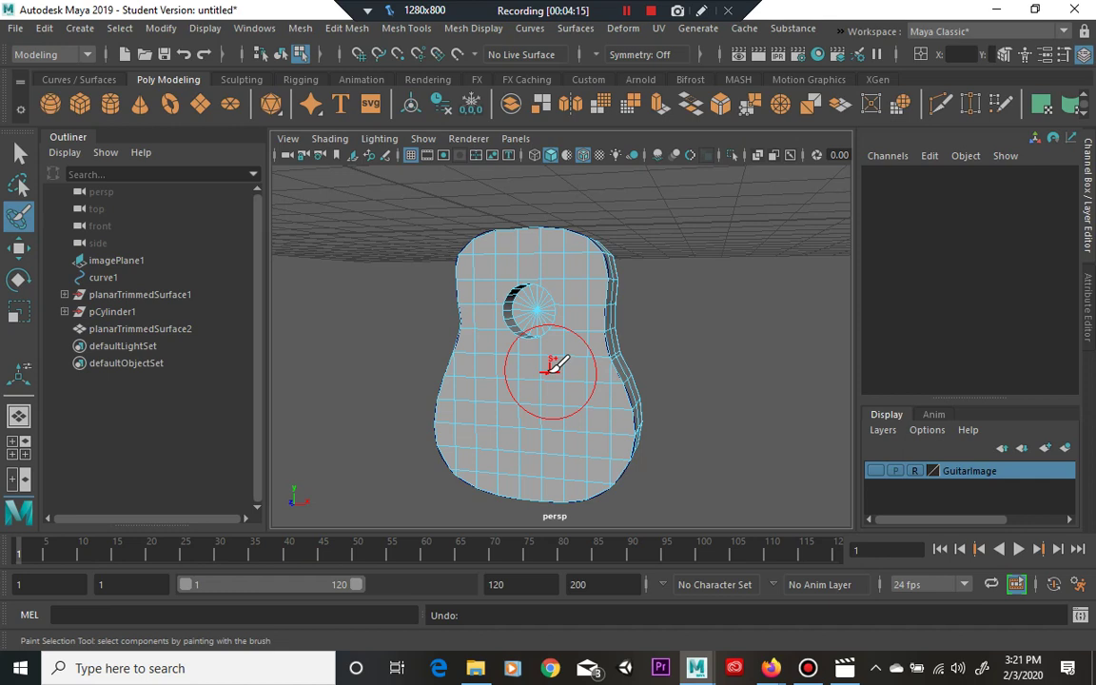
left_click_drag(545, 364, 504, 378)
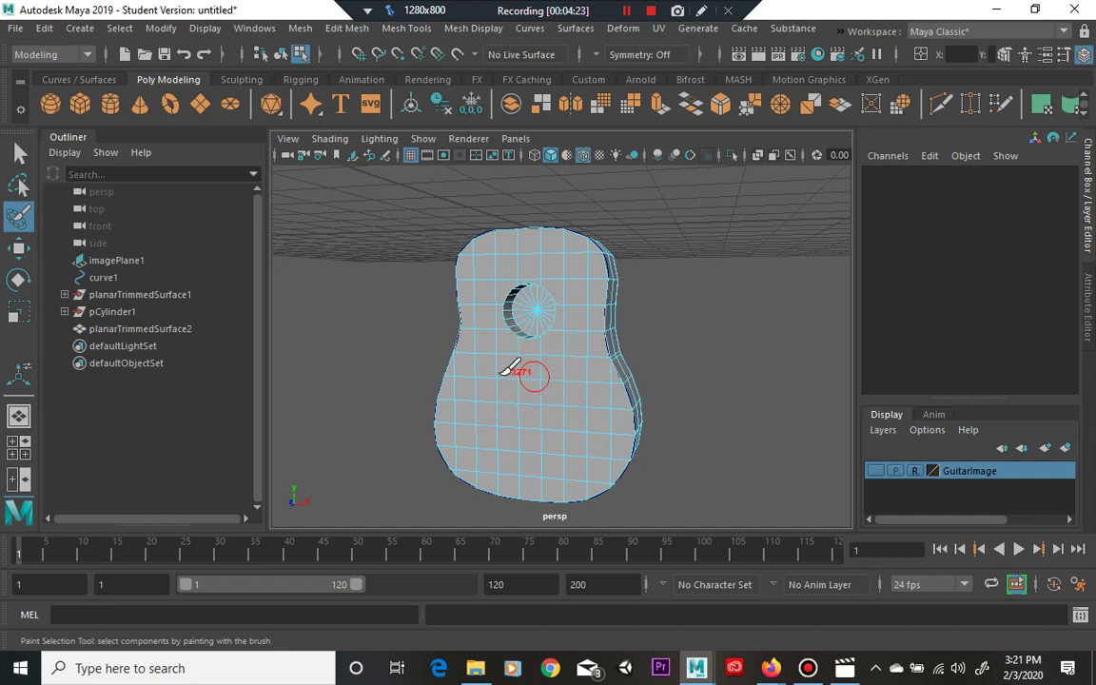
left_click_drag(523, 349, 515, 350)
scroll(524, 348, "up", 6)
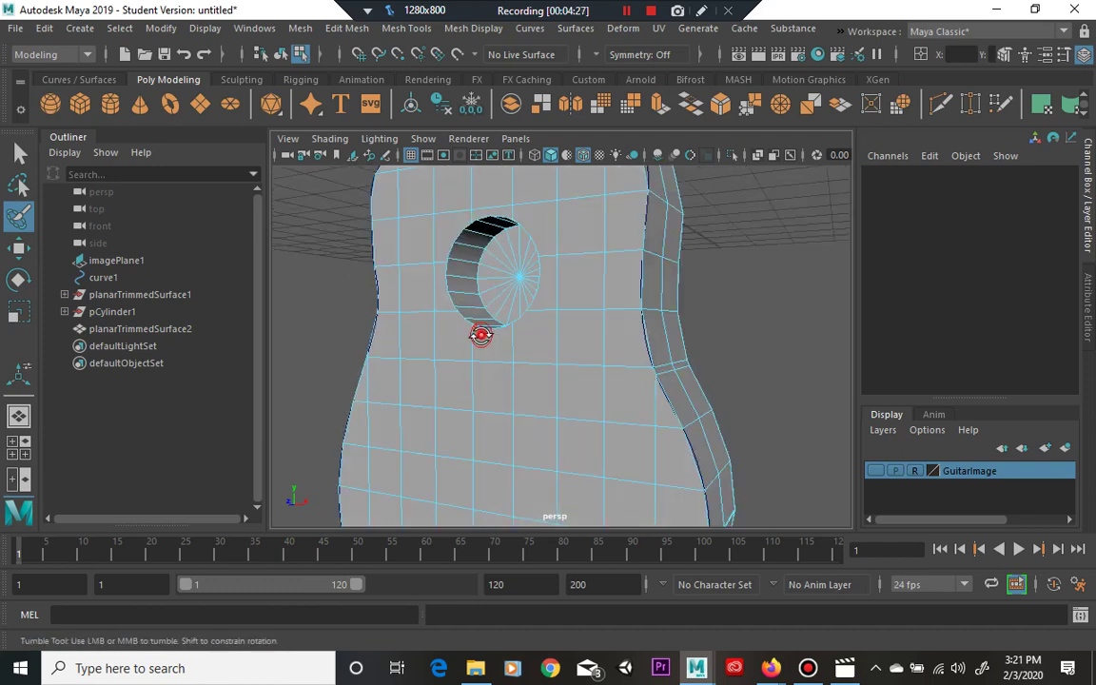
scroll(483, 350, "up", 3)
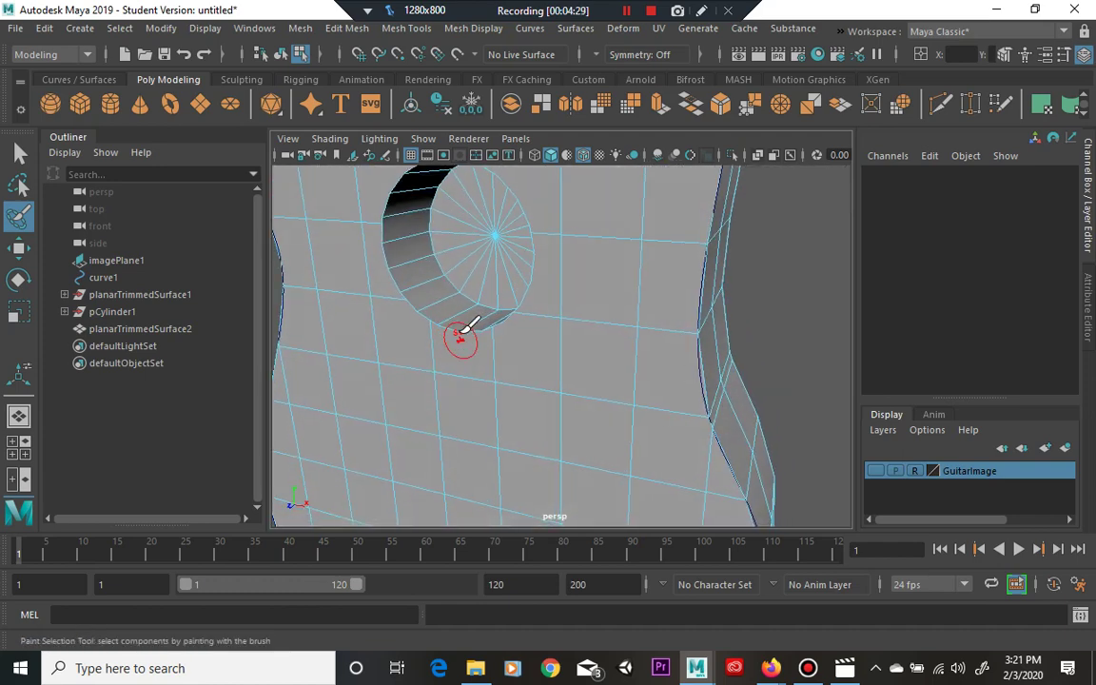
mouse_move(468, 309)
left_mouse_down()
mouse_move(407, 252)
mouse_move(404, 204)
mouse_move(470, 179)
mouse_move(533, 187)
mouse_move(517, 217)
mouse_move(535, 280)
mouse_move(502, 242)
mouse_move(442, 247)
mouse_move(463, 233)
mouse_move(510, 228)
mouse_move(539, 237)
mouse_move(580, 284)
mouse_move(592, 347)
mouse_move(520, 412)
mouse_move(494, 375)
mouse_move(524, 340)
mouse_move(517, 358)
mouse_move(547, 338)
mouse_move(538, 289)
left_mouse_up()
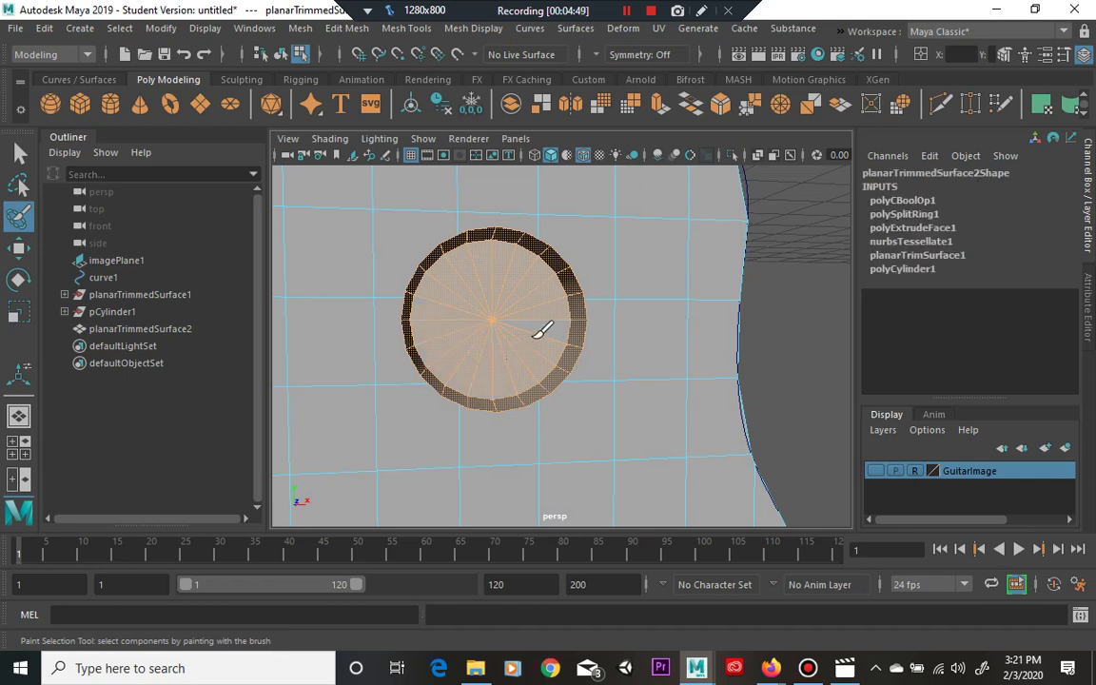
left_click_drag(567, 312, 605, 328, "alt")
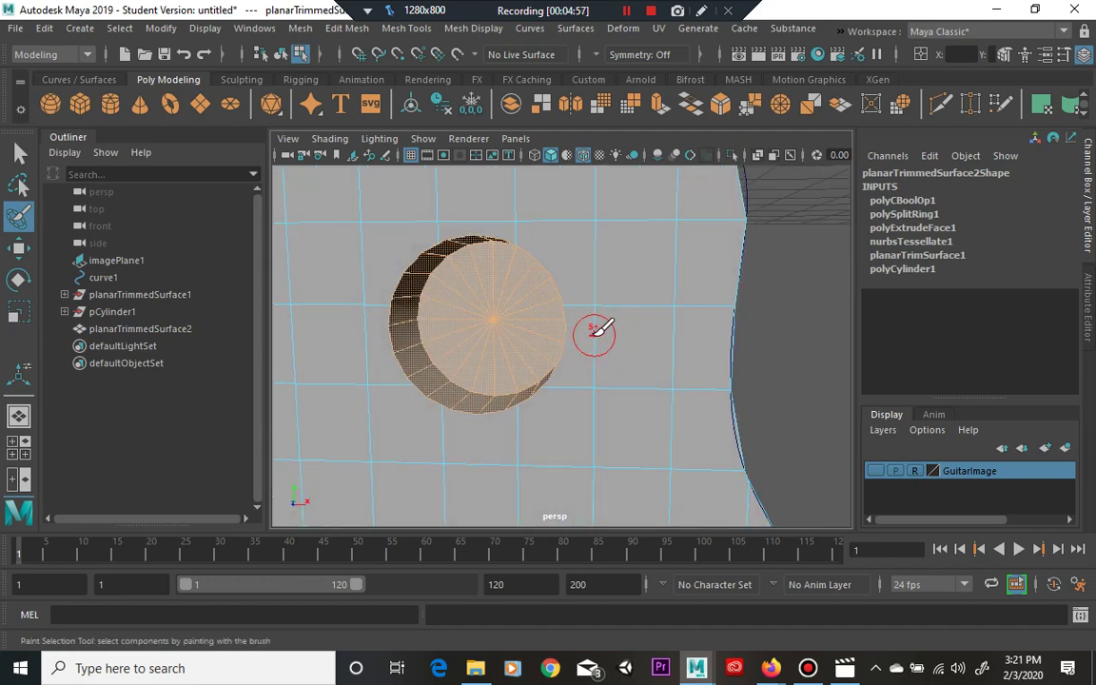
left_click(594, 330)
mouse_move(592, 335)
left_mouse_down("alt")
mouse_move(441, 345)
mouse_move(502, 340)
left_mouse_up("alt")
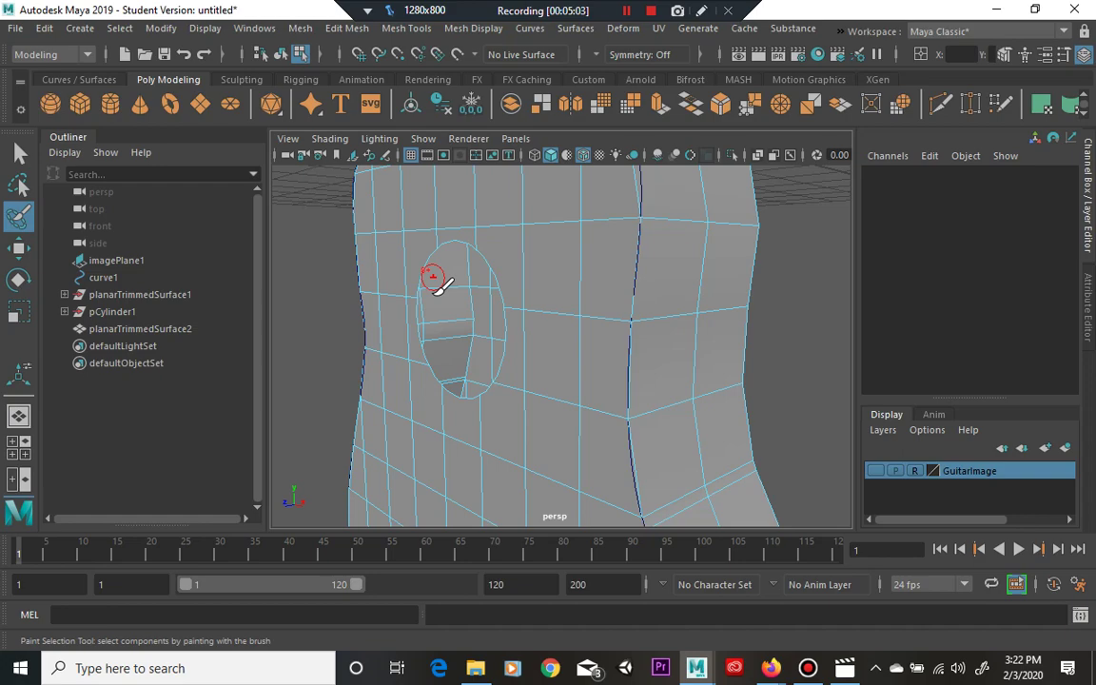
mouse_move(416, 320)
left_mouse_down("alt")
mouse_move(491, 324)
mouse_move(570, 226)
mouse_move(572, 235)
mouse_move(437, 274)
mouse_move(416, 260)
mouse_move(428, 242)
mouse_move(529, 249)
left_mouse_up("alt")
Paint-select all the cap faces of the sound-hole cylinder.
key("ctrl+z")
key("ctrl+z")
key("ctrl+z")
key("ctrl+z")
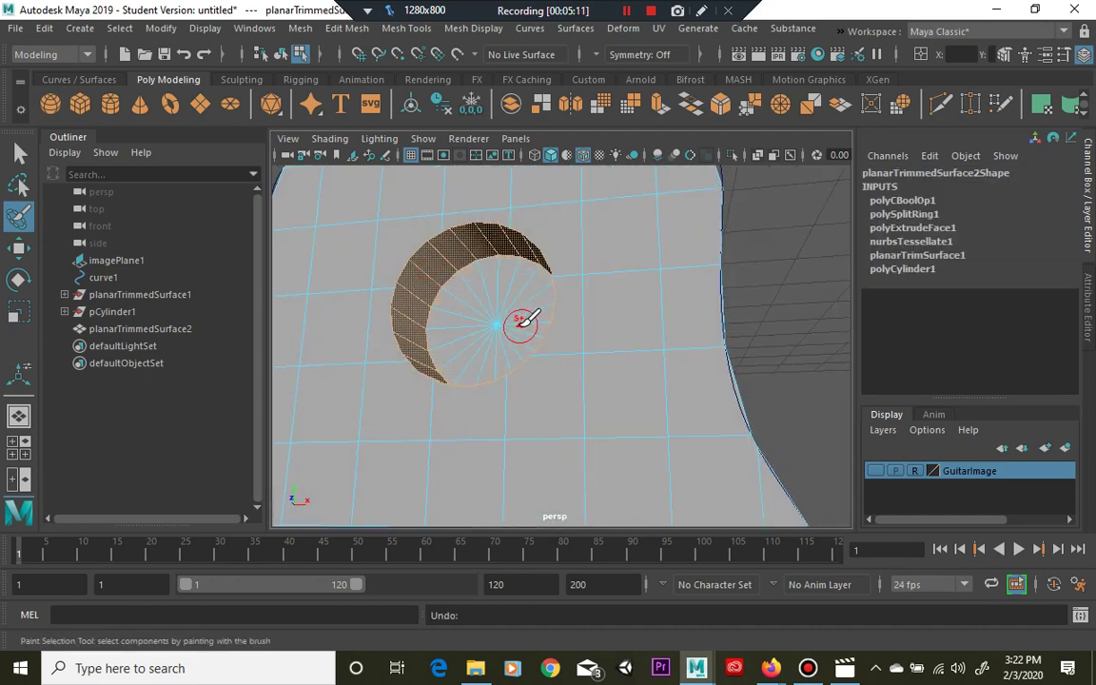
left_click(511, 300)
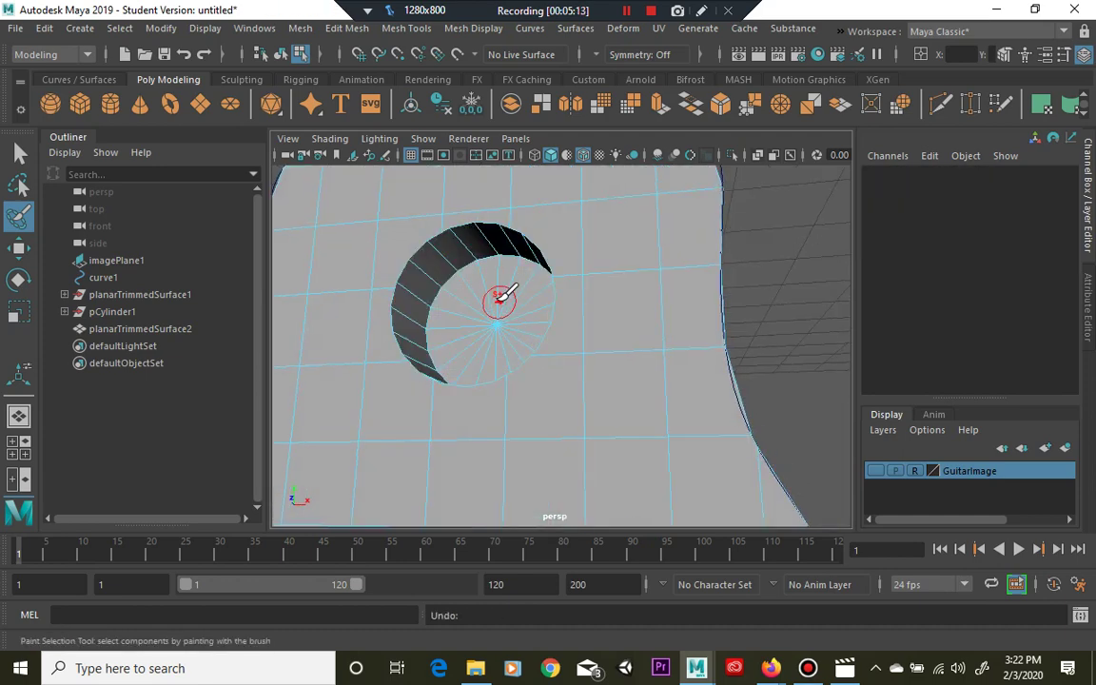
mouse_move(484, 300)
left_mouse_down("alt")
mouse_move(532, 307)
mouse_move(496, 274)
left_mouse_up("alt")
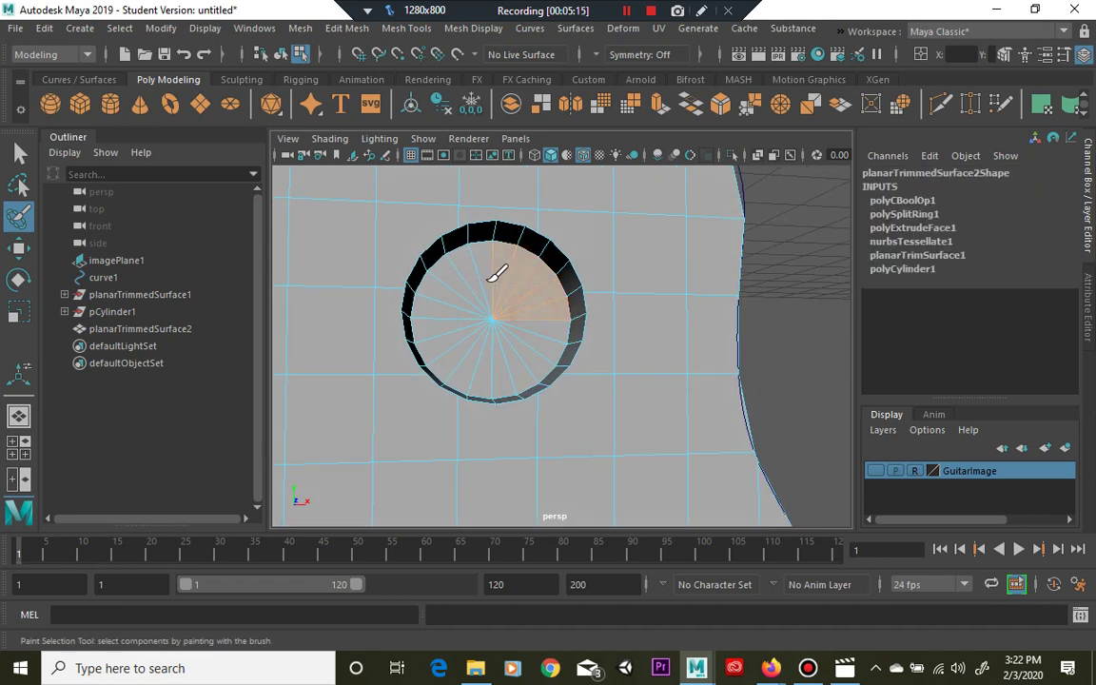
left_click_drag(471, 345, 533, 343)
Move the selected cap faces up toward the guitar's top surface.
key("w")
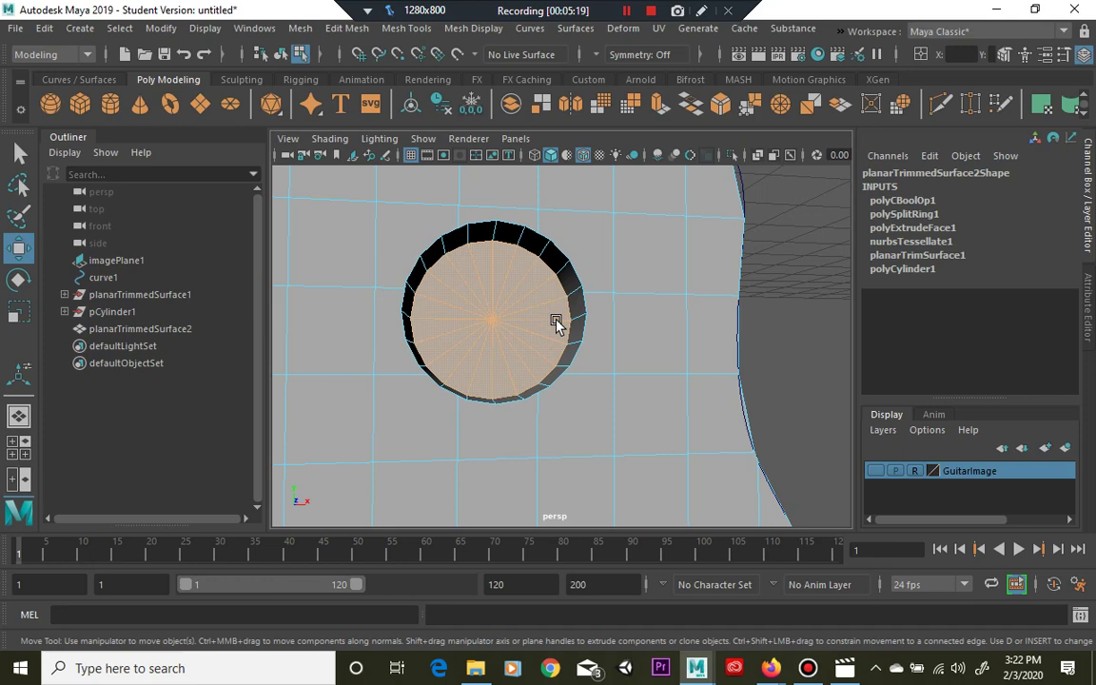
left_click_drag(493, 323, 493, 290, "alt")
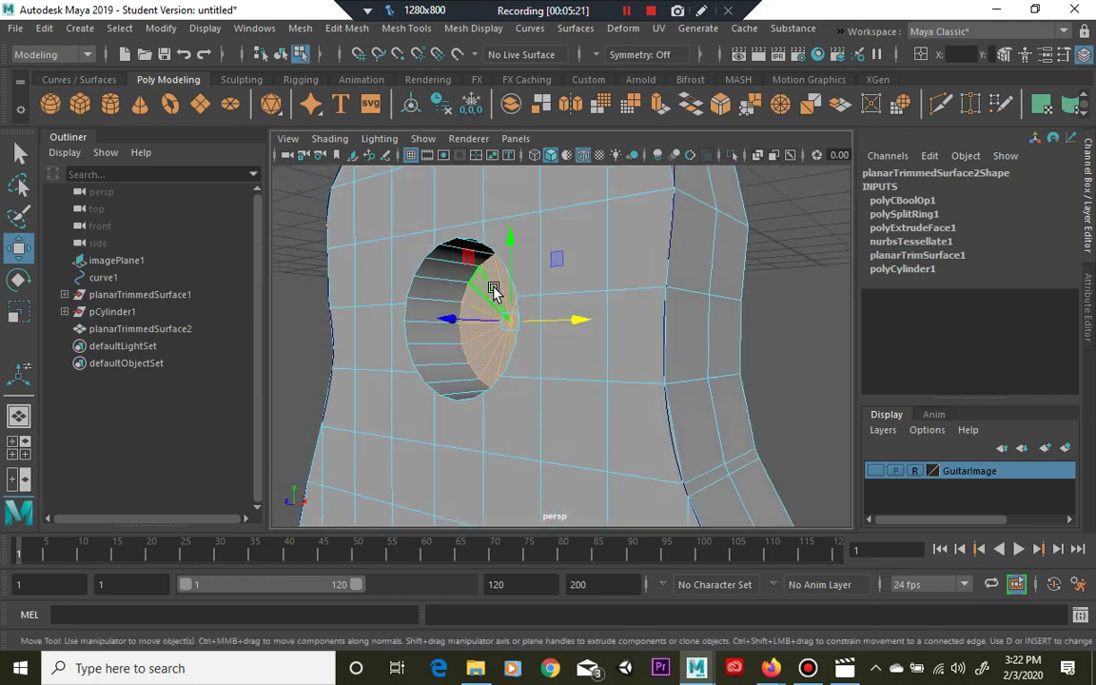
mouse_move(450, 322)
left_mouse_down()
mouse_move(393, 324)
mouse_move(402, 321)
left_mouse_up()
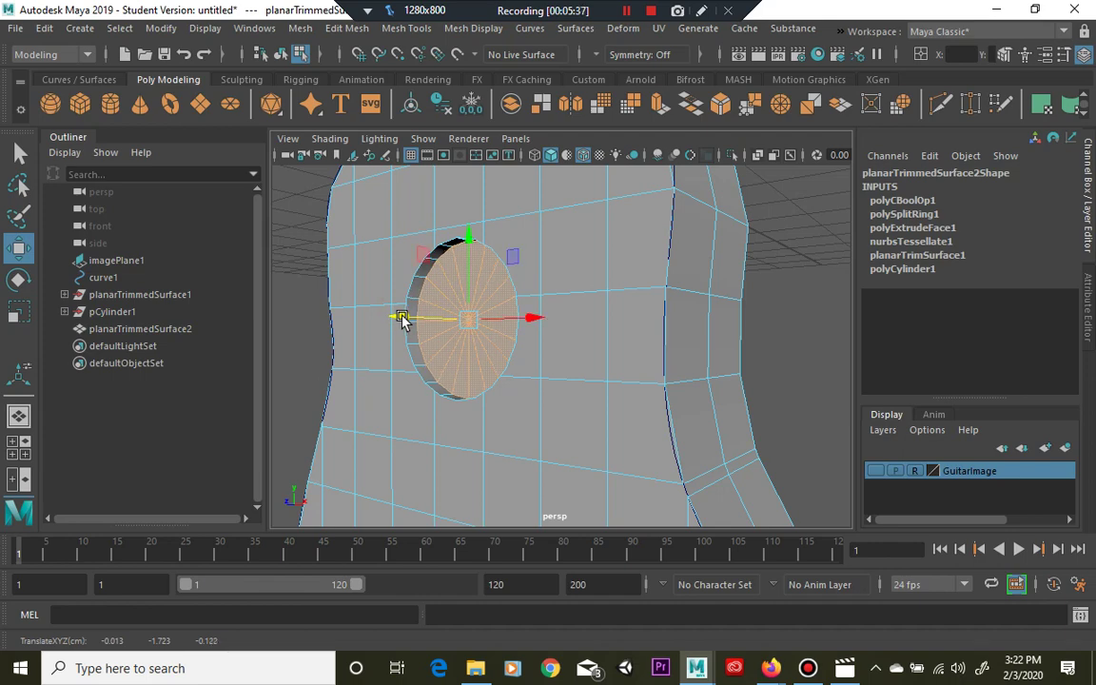
left_click(400, 319)
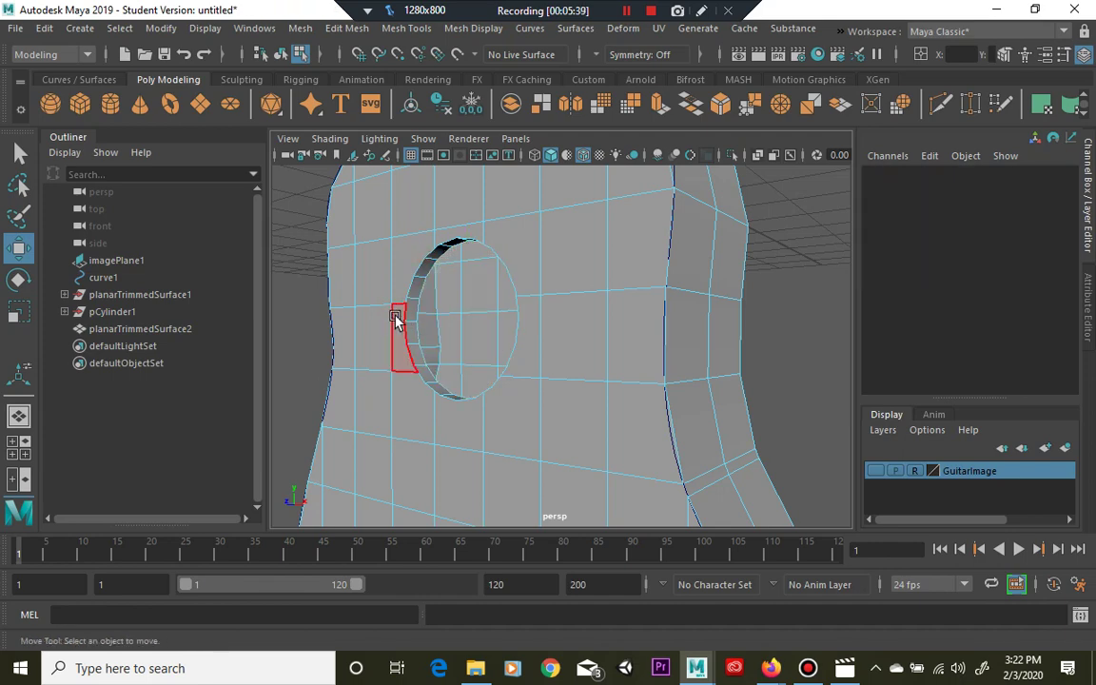
left_click_drag(396, 321, 525, 338, "alt")
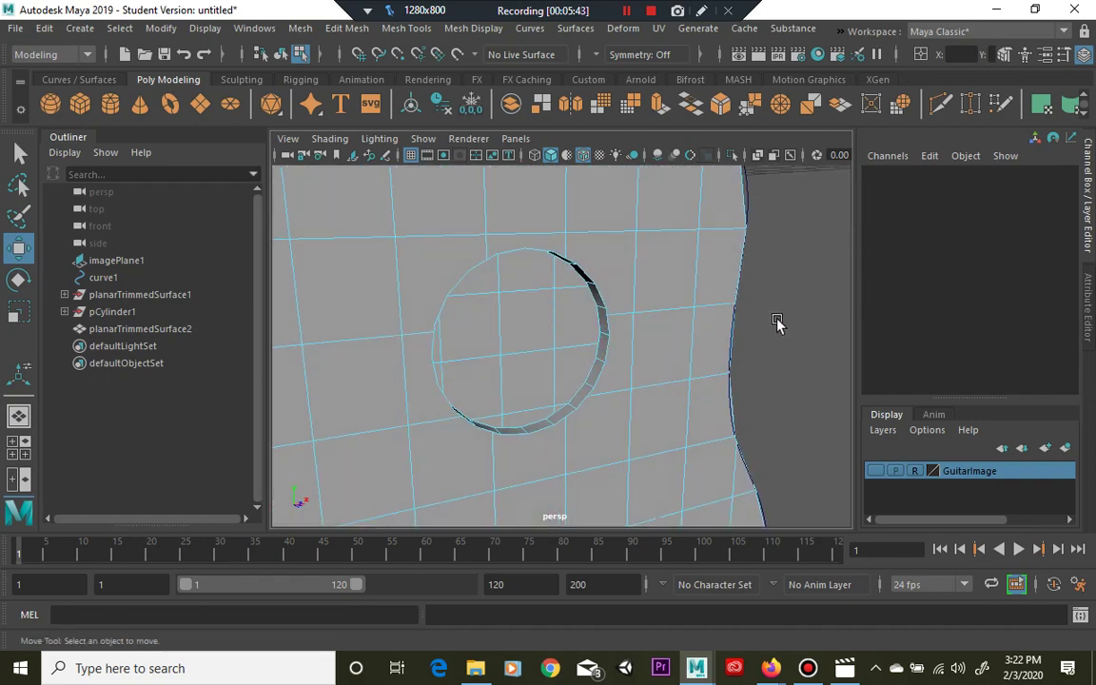
left_click_drag(777, 314, 653, 256, "alt")
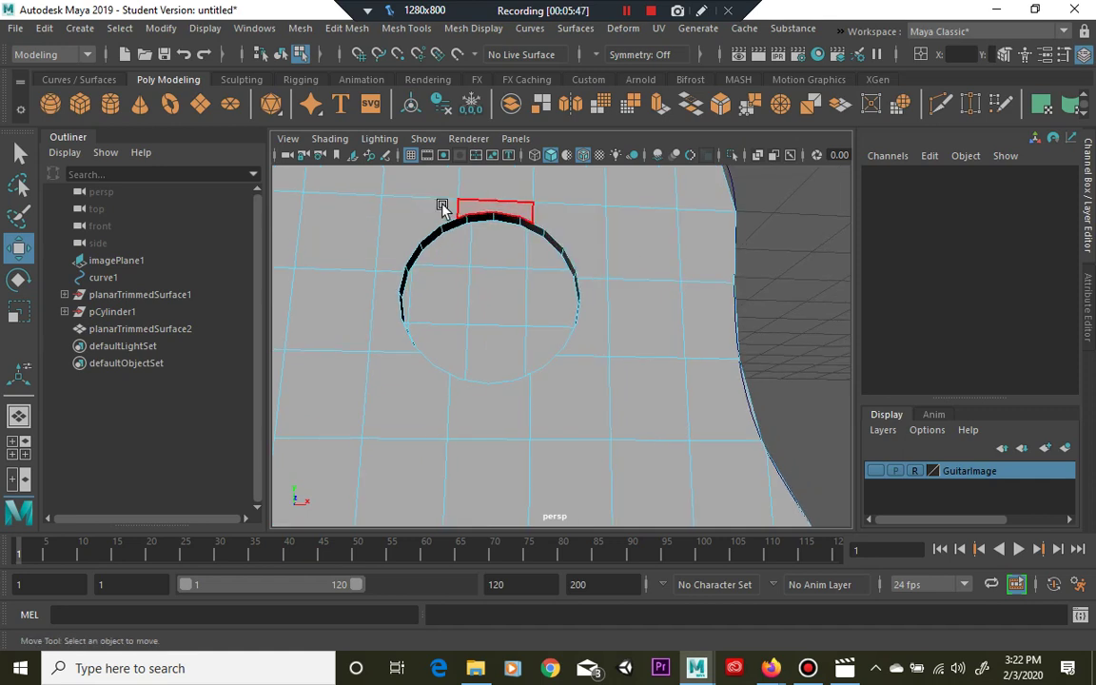